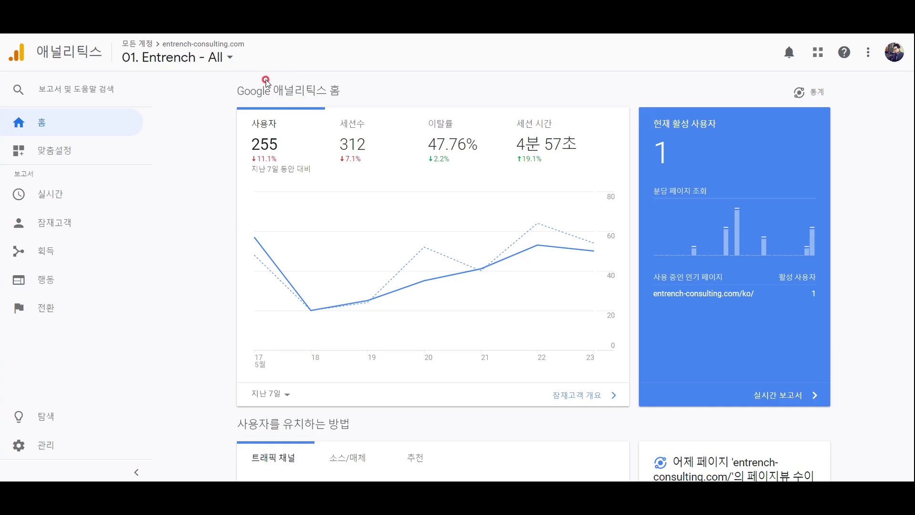
Step: Switch to the Entrench Consulting website and visit its ABOUT and BLOG pages
click(228, 68)
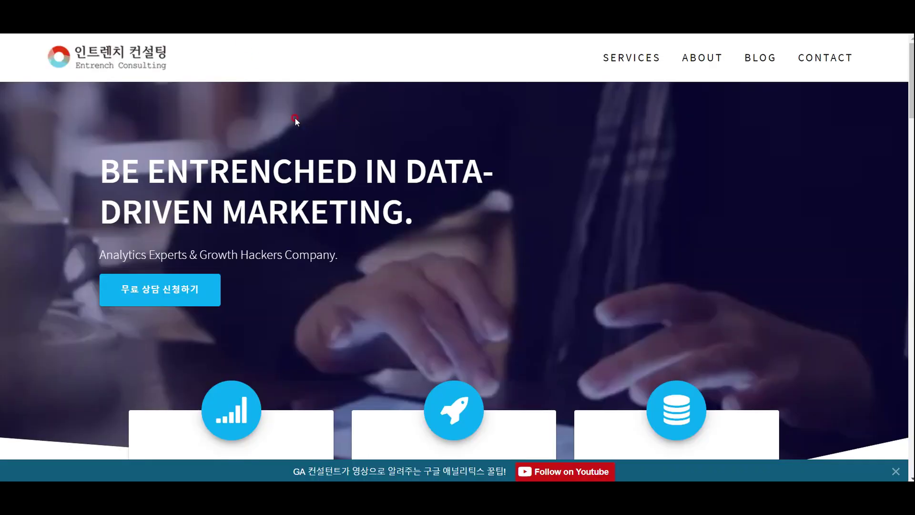
click(213, 142)
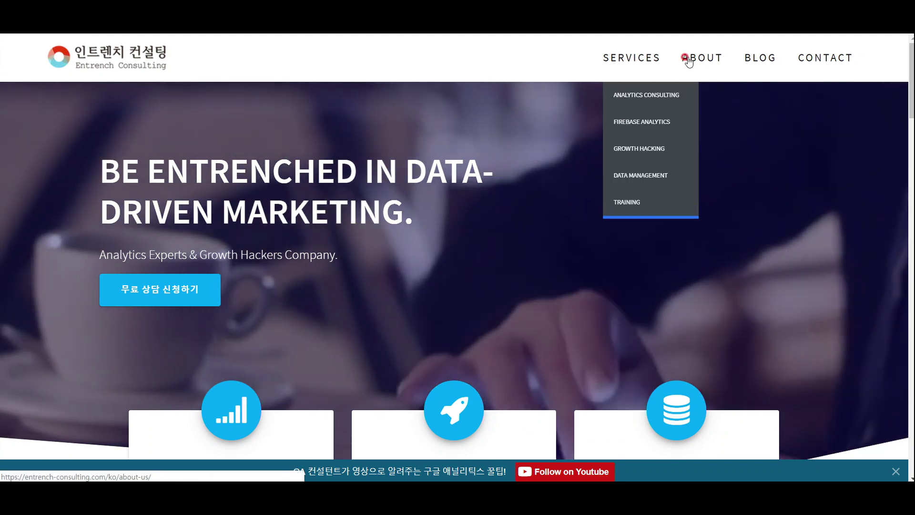
click(697, 59)
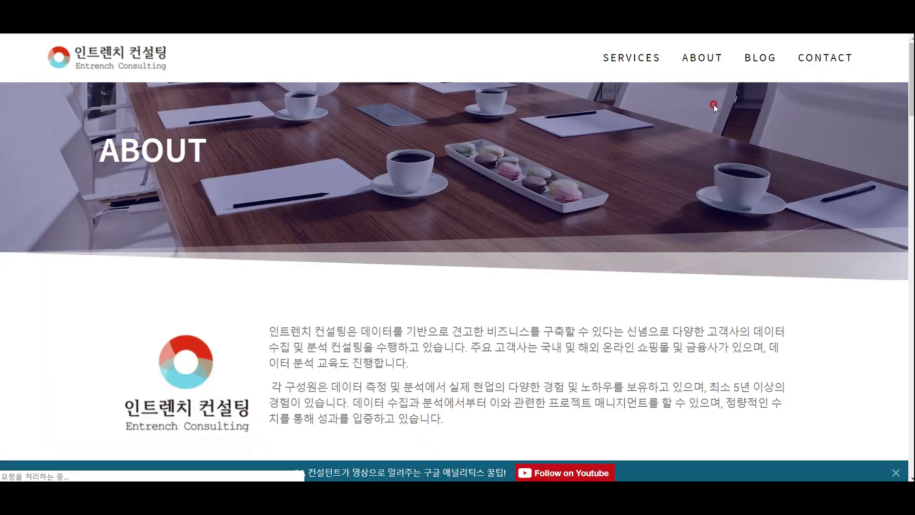
click(760, 61)
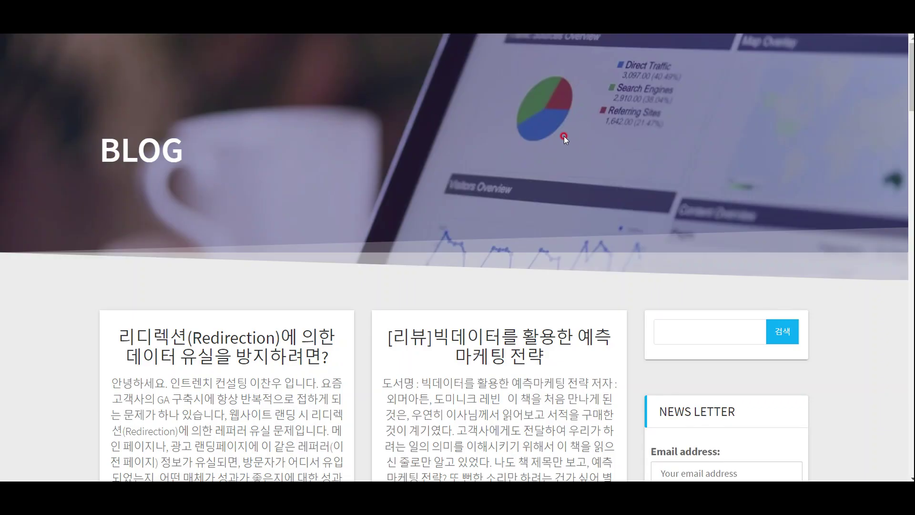
Step: Open the blog post "리디렉션(Redirection)에 의한 데이터 유실을 방지하려면?" and skim it down to the related posts
scroll(346, 236, down, 2)
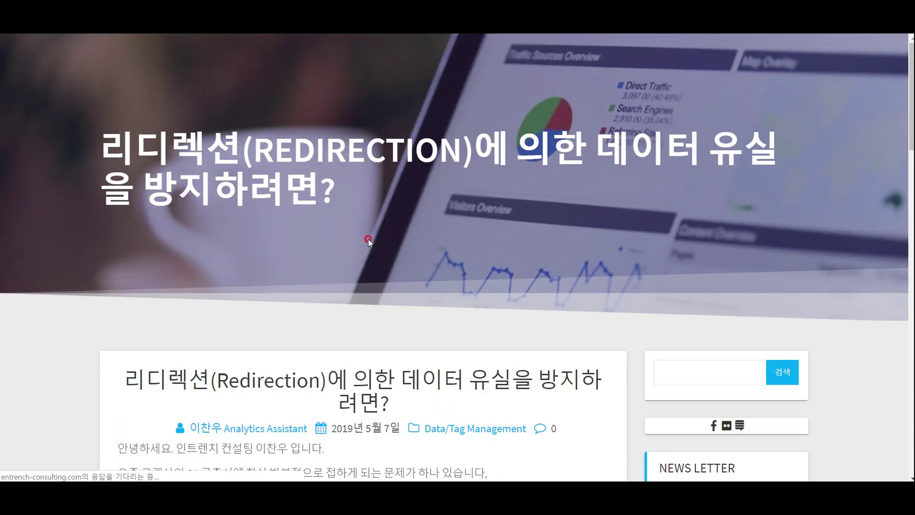
scroll(368, 241, down, 4)
scroll(372, 234, down, 5)
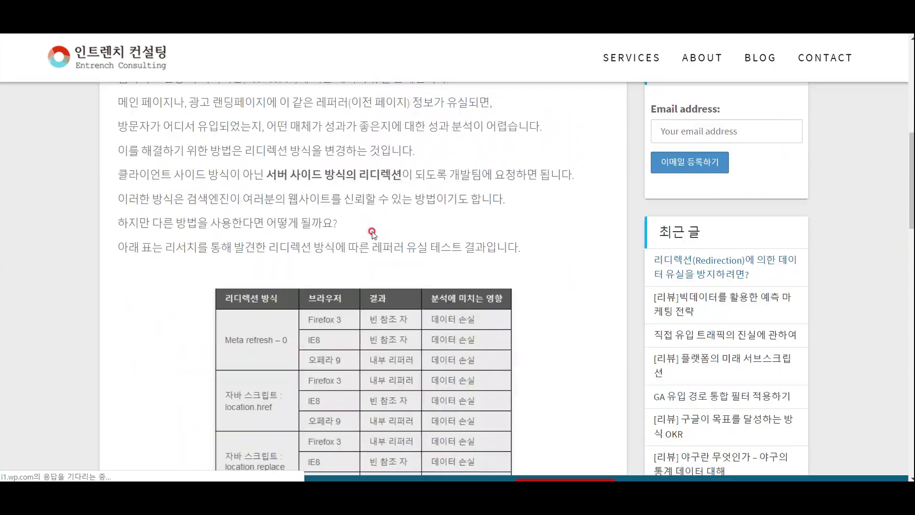
scroll(372, 234, down, 15)
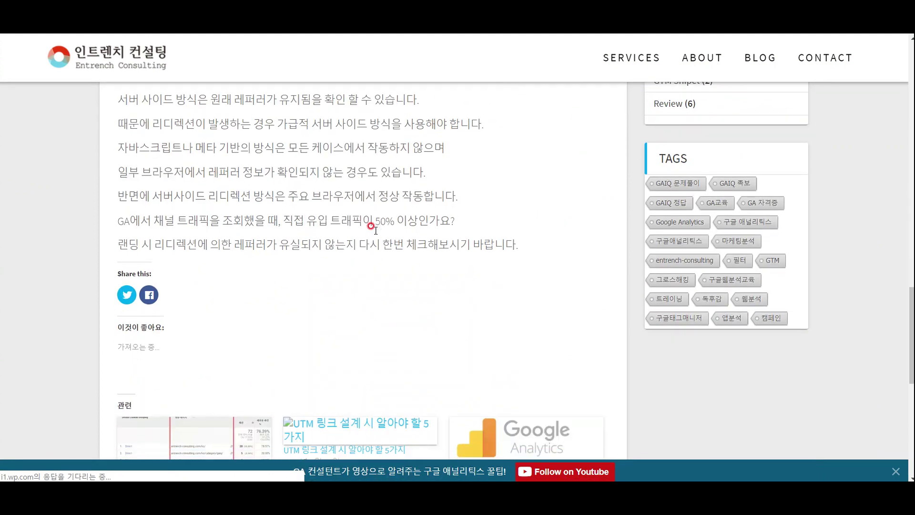
scroll(376, 229, down, 4)
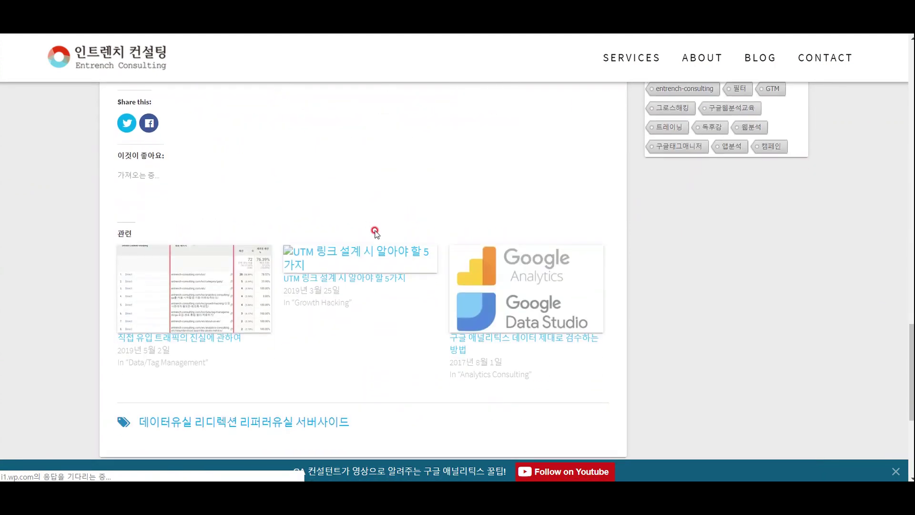
Step: Open the related post "구글 애널리틱스 데이터 제대로 검수하는 방법" and skim its beginning
click(495, 287)
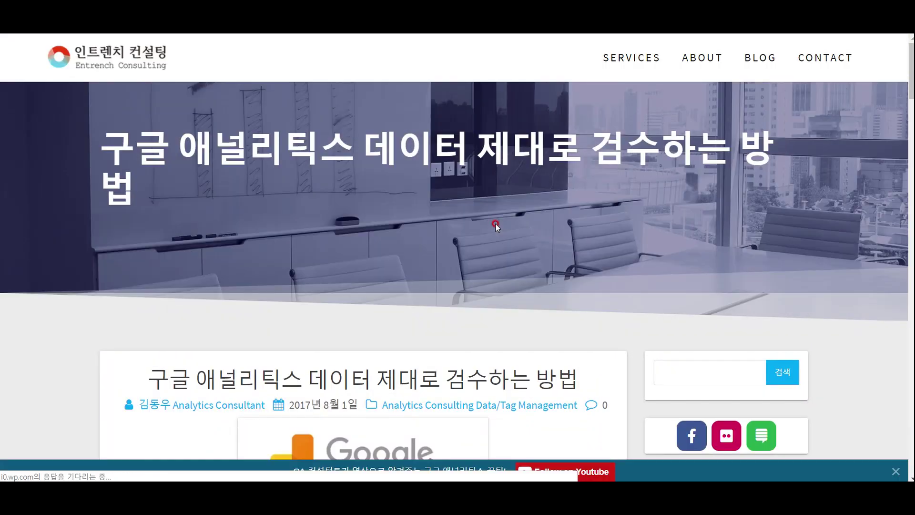
scroll(524, 232, down, 6)
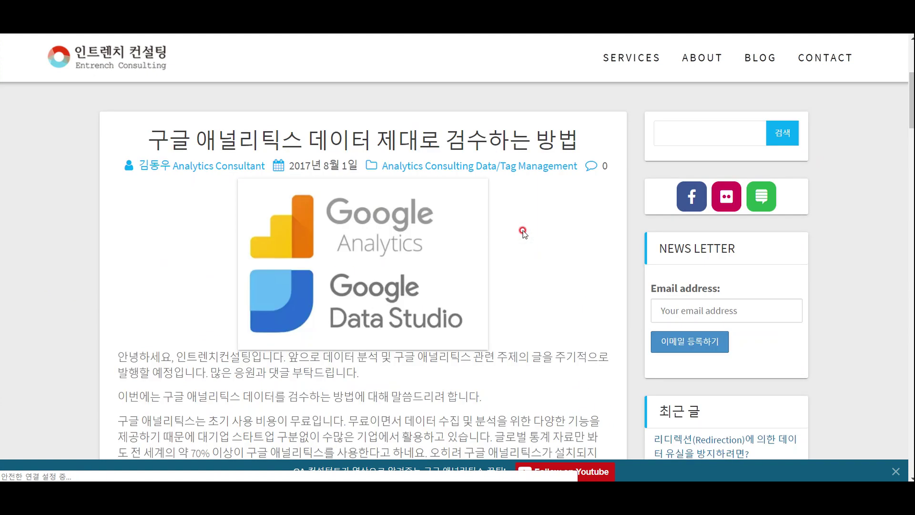
scroll(606, 193, up, 5)
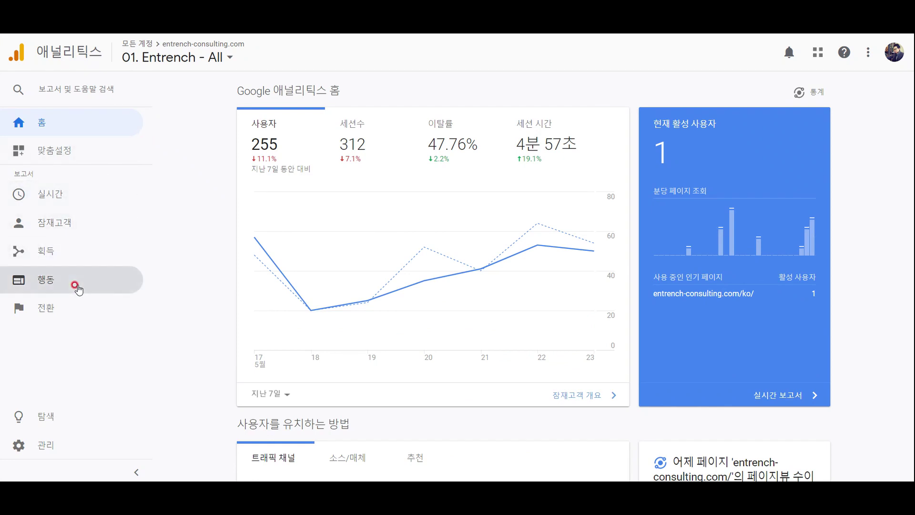
Step: Return to Google Analytics and open the 모든 페이지 report under 행동 > 사이트 콘텐츠, discarding the unsaved content group changes
click(76, 284)
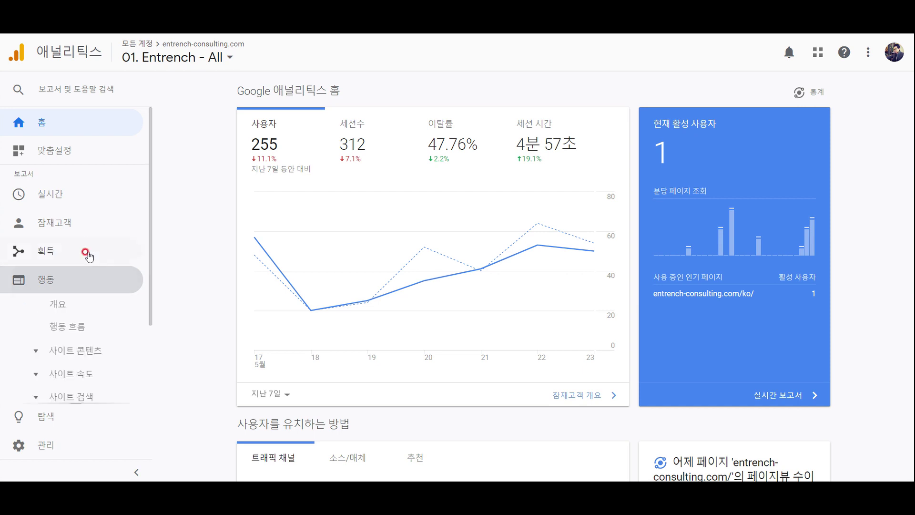
click(72, 352)
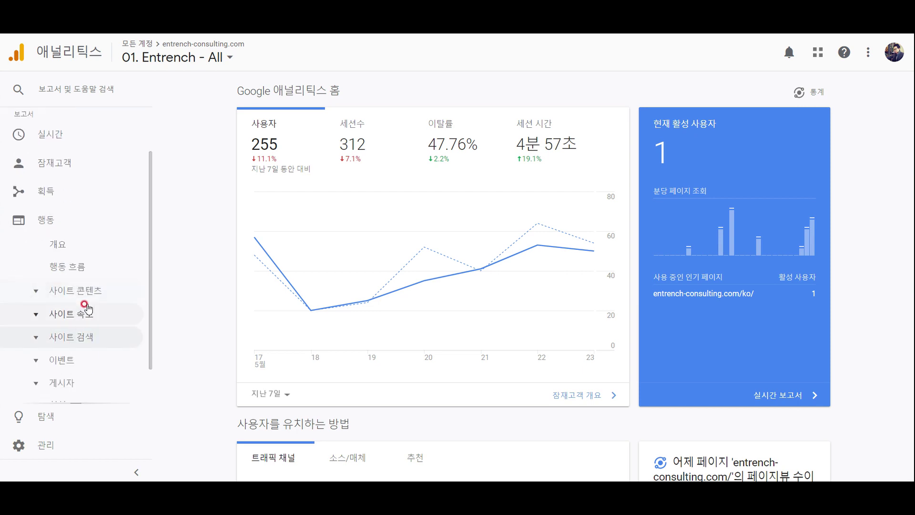
click(84, 318)
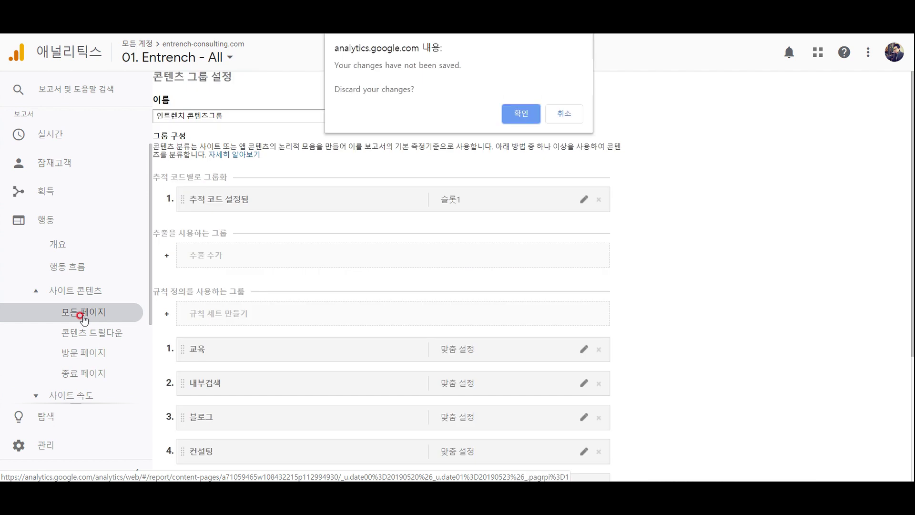
click(521, 113)
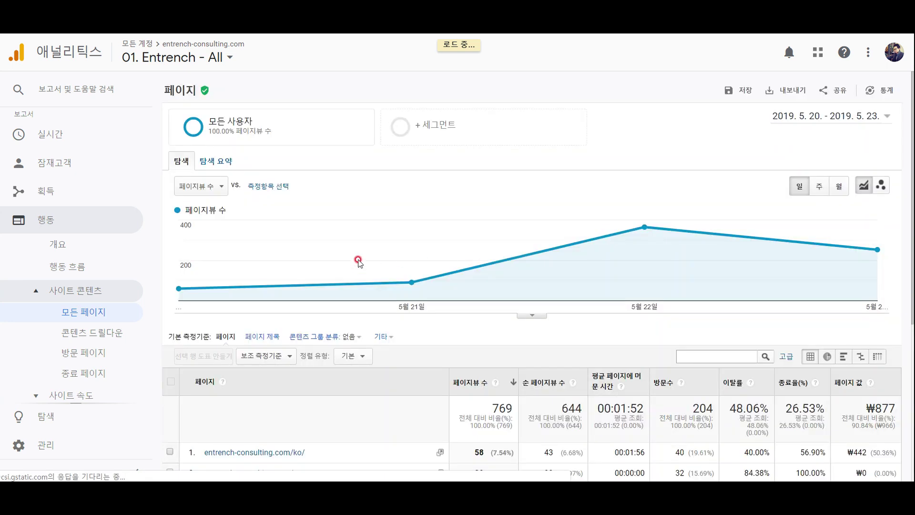
Step: Enlarge the report display and set the page table to show 100 rows
scroll(266, 272, down, 4)
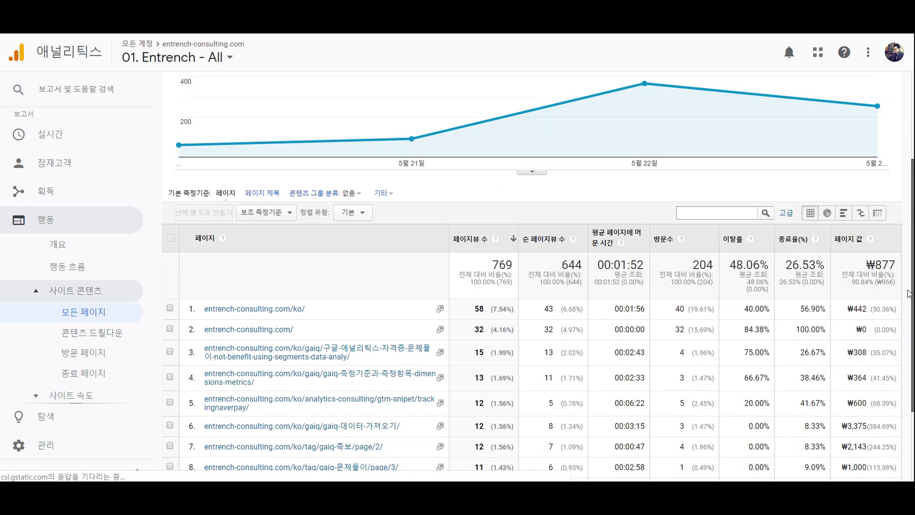
key(ctrl+plus)
key(ctrl+plus)
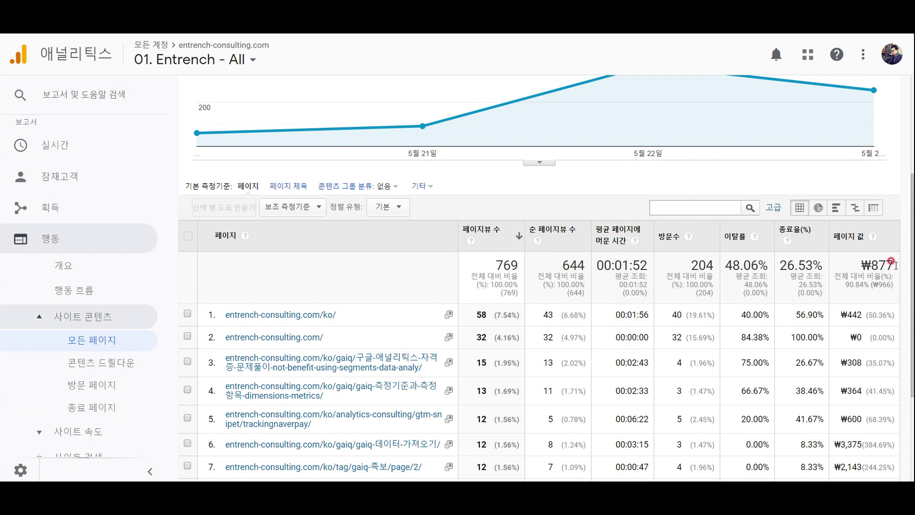
scroll(702, 292, down, 2)
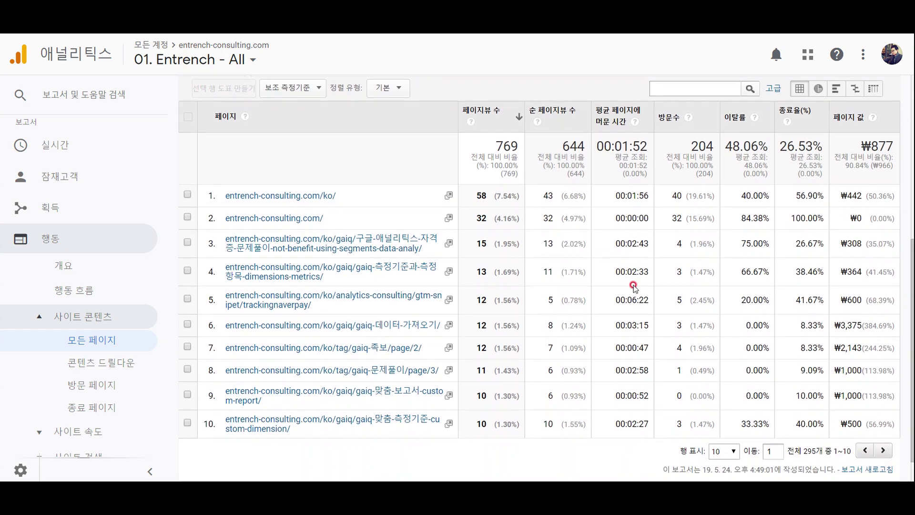
click(725, 450)
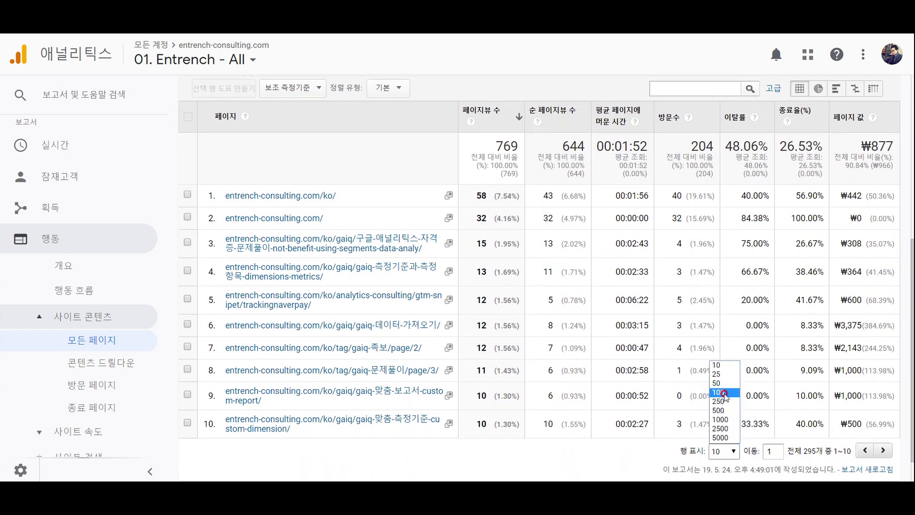
click(724, 393)
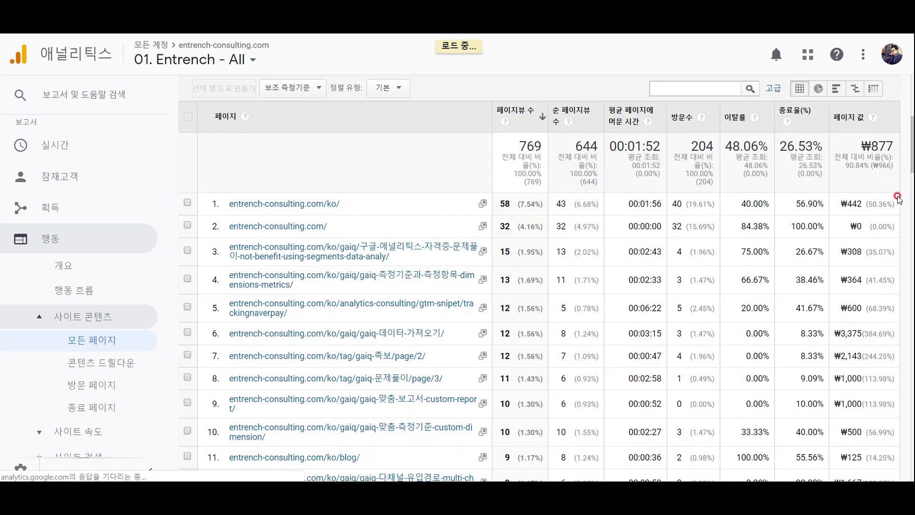
Step: Look through the listed page URLs and switch the table to the 인트렌치 콘텐츠그룹(콘텐츠 그룹) content grouping
drag(912, 149, 886, 473)
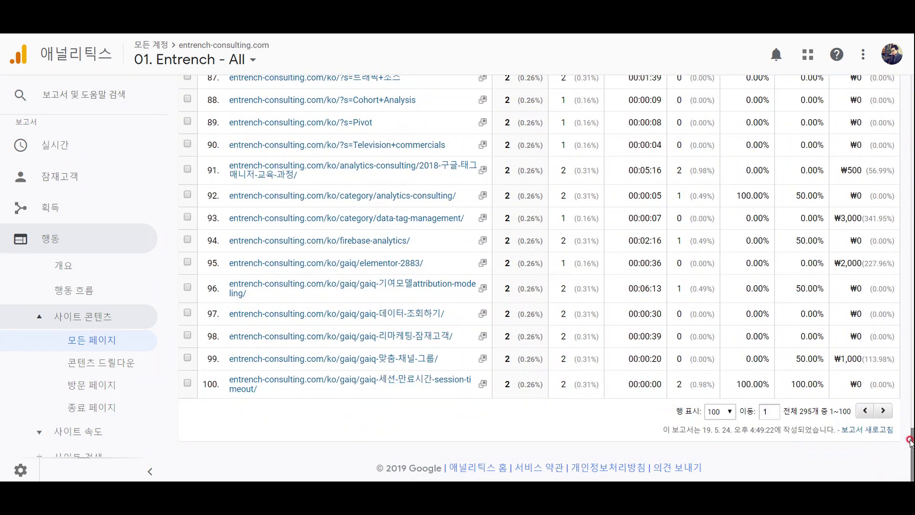
scroll(546, 278, up, 5)
scroll(906, 205, up, 20)
drag(914, 107, 913, 136)
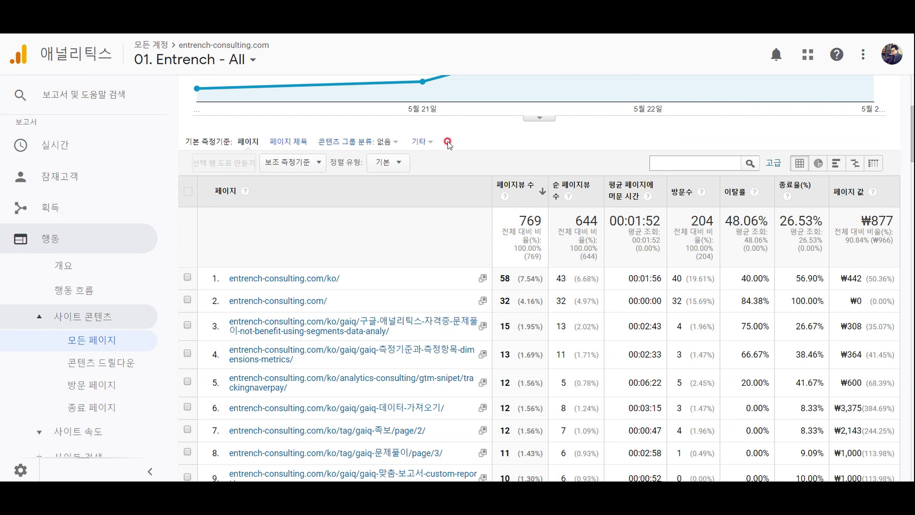
click(389, 149)
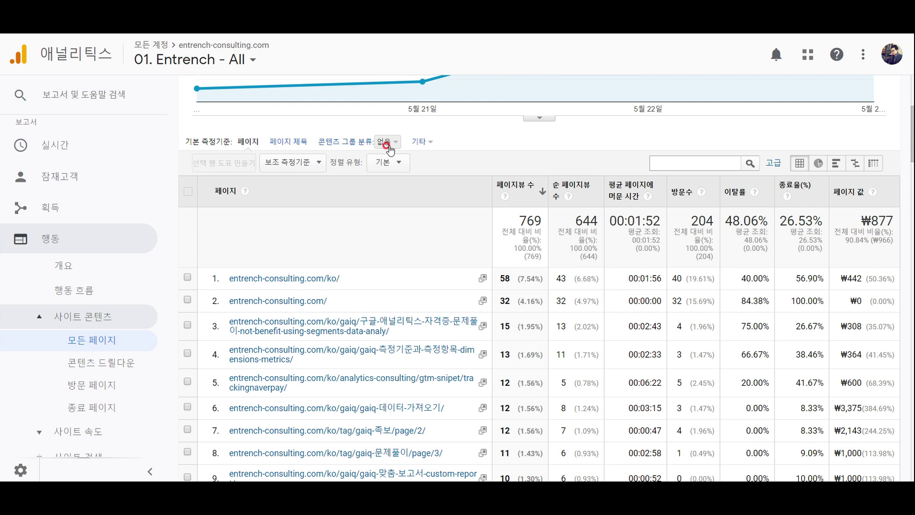
click(389, 149)
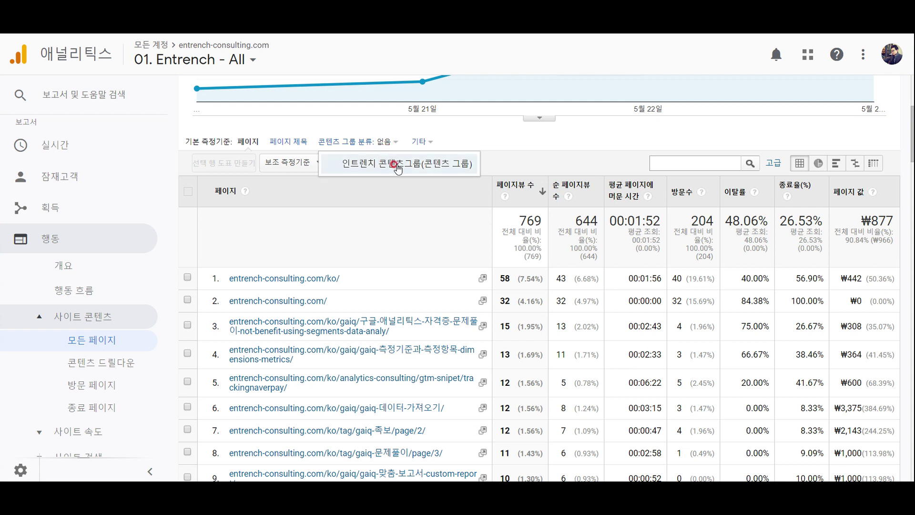
click(400, 167)
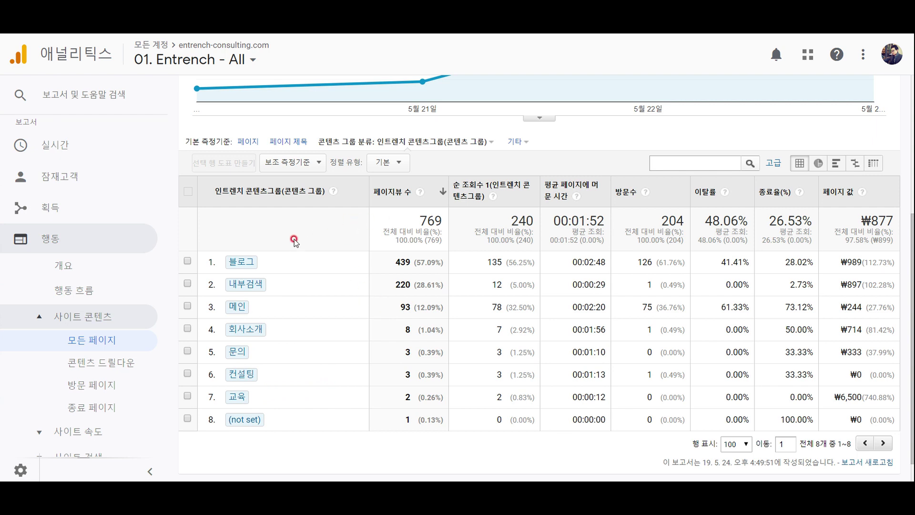
Step: Return the table to the 페이지 dimension for comparison and reapply the 인트렌치 콘텐츠그룹(콘텐츠 그룹) grouping
click(381, 141)
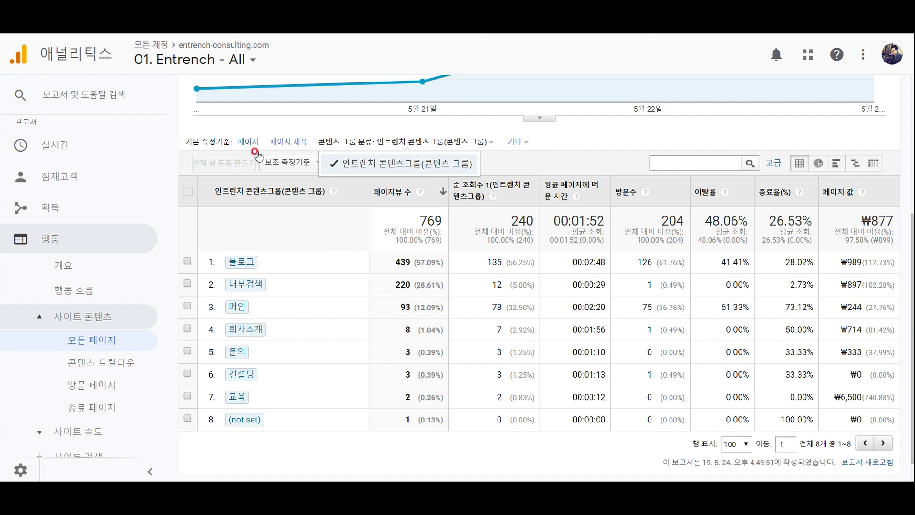
click(247, 141)
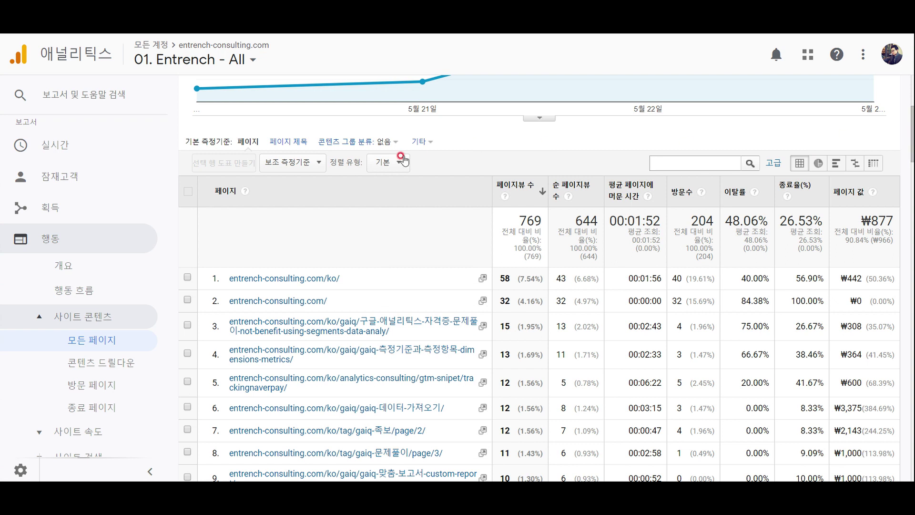
click(382, 141)
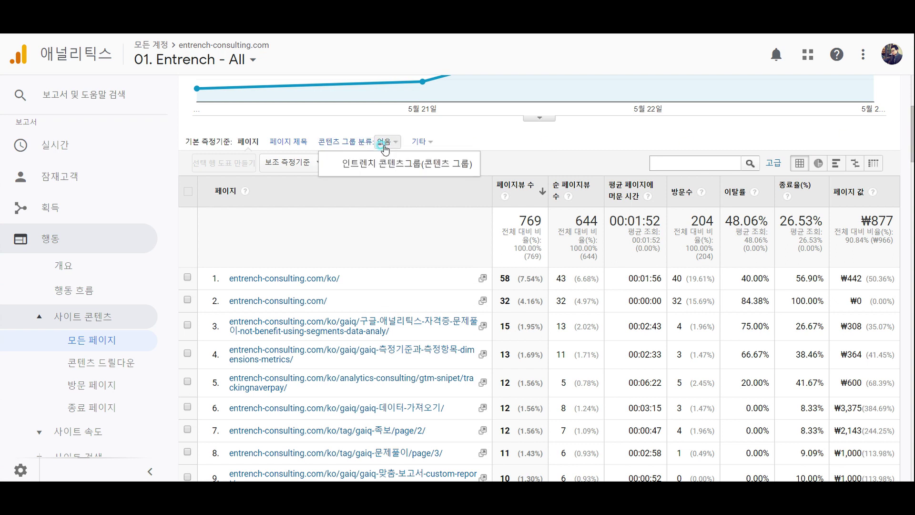
click(361, 164)
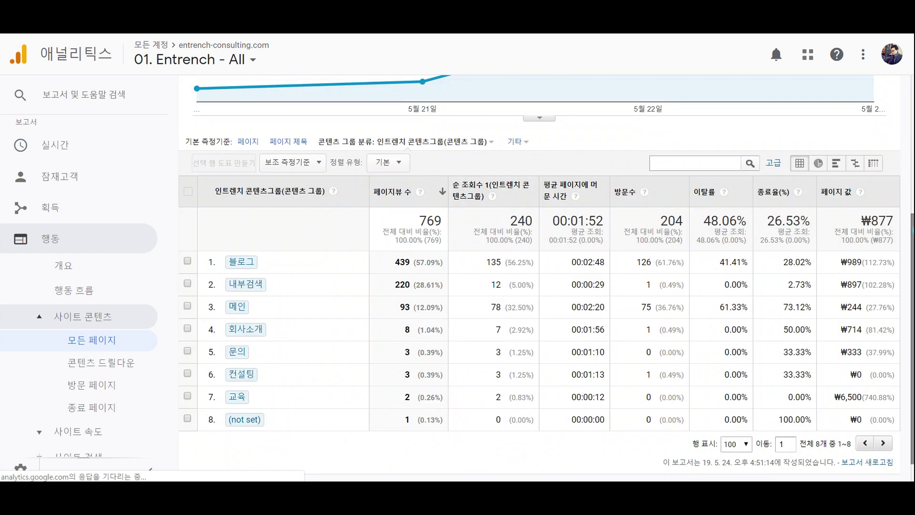
Step: Show the grouped page report as a navigation summary (탐색 요약)
drag(914, 230, 913, 234)
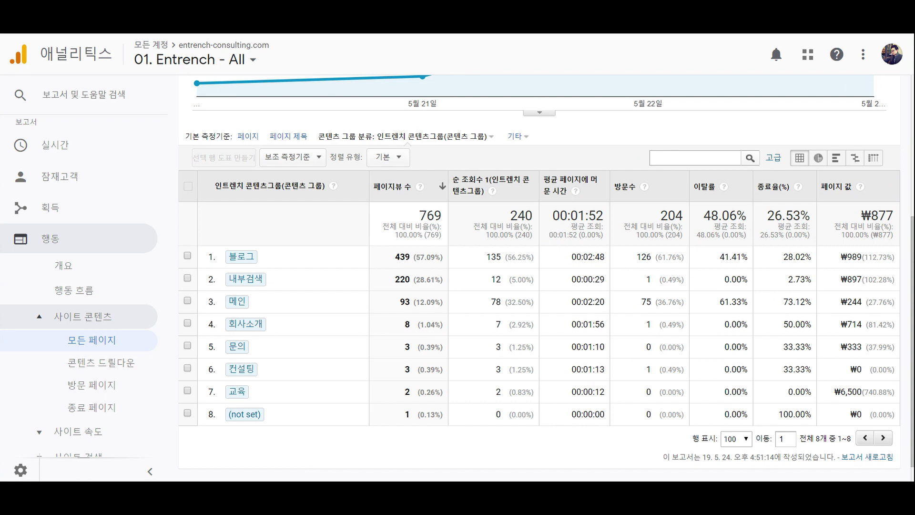
drag(911, 289, 912, 134)
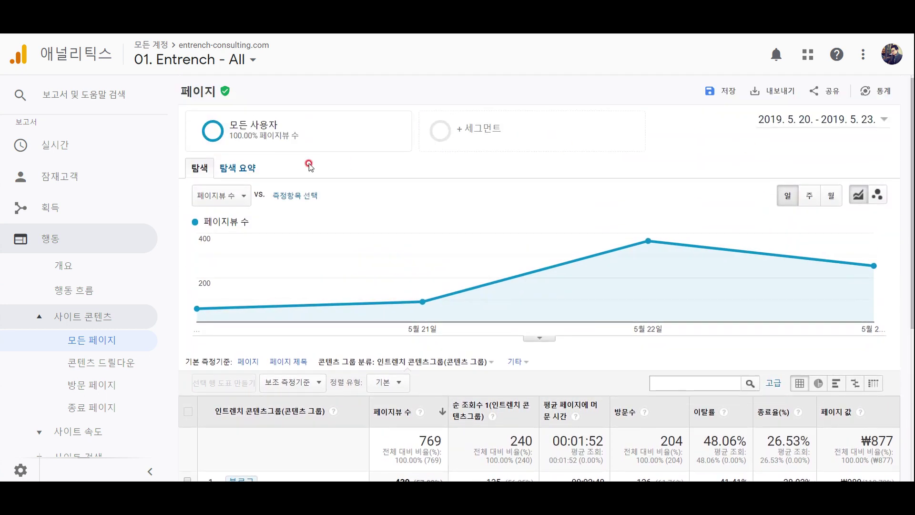
click(245, 168)
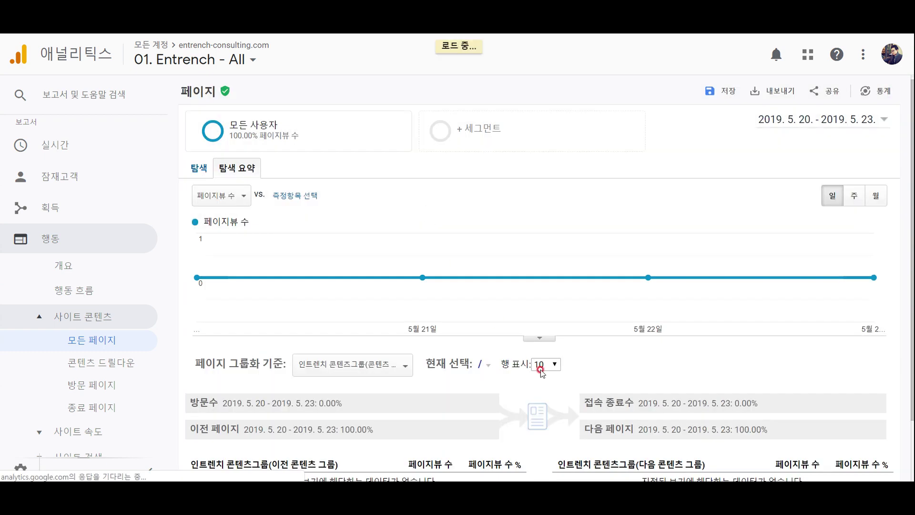
Step: Set the navigation summary's current selection to the 메인 content group and review its previous and next content groups
scroll(477, 310, down, 2)
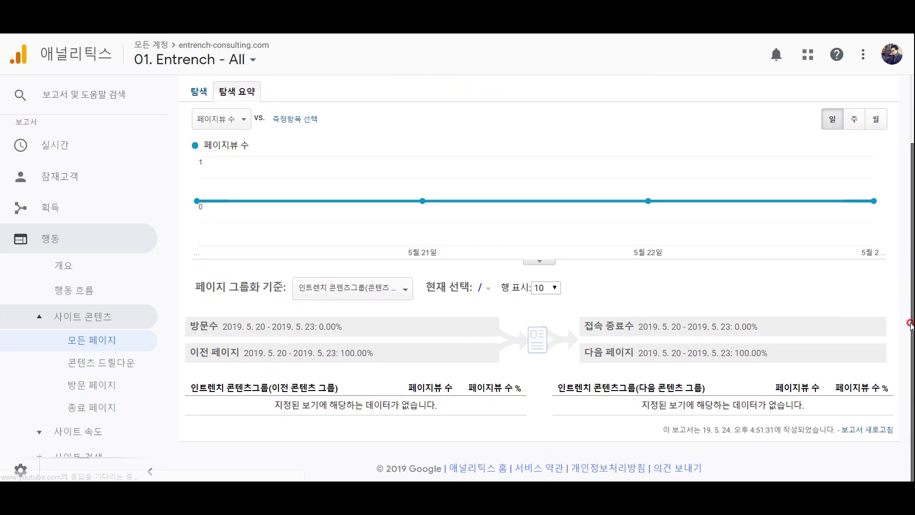
click(485, 288)
click(501, 320)
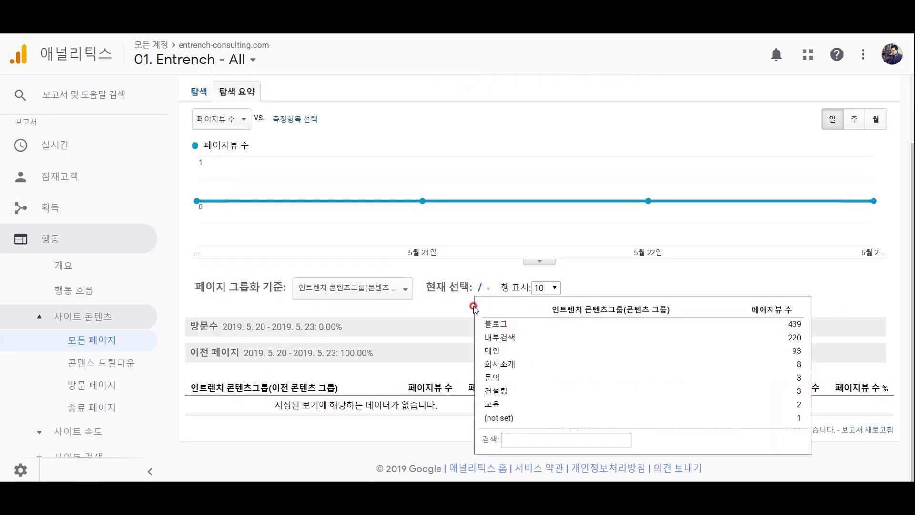
click(389, 291)
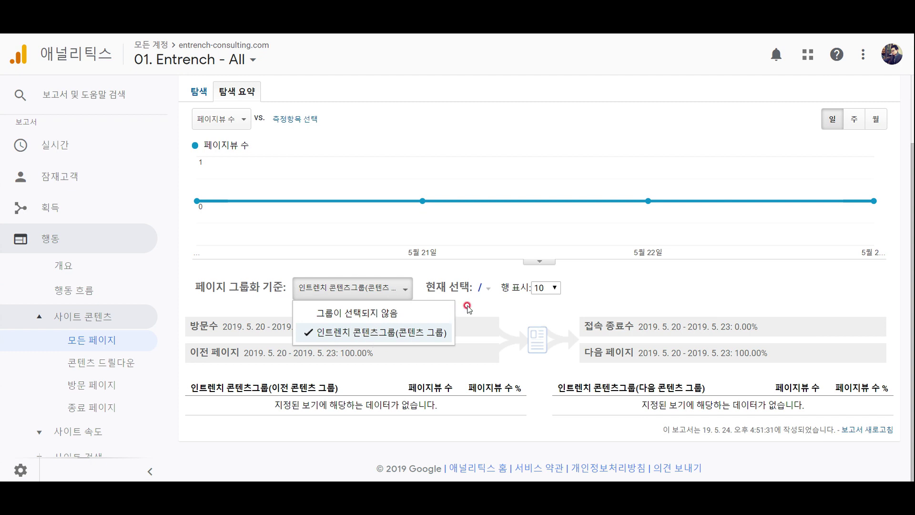
click(486, 288)
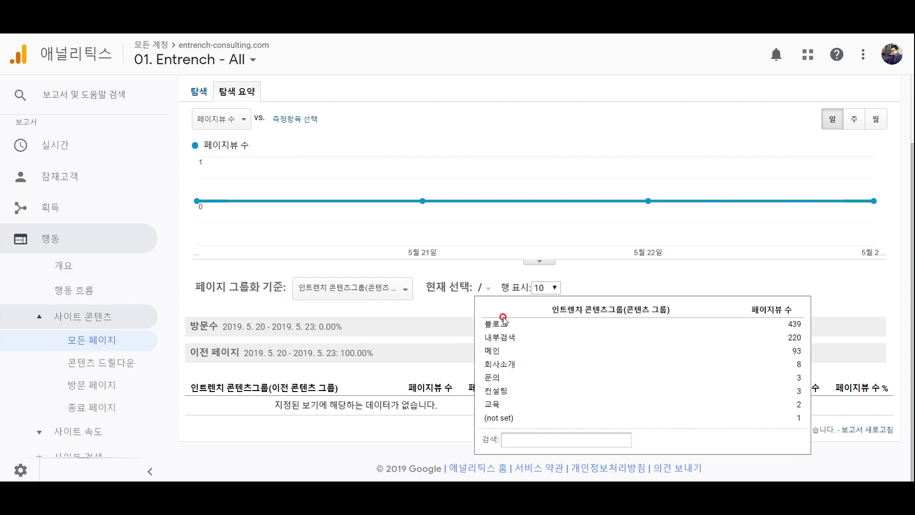
click(494, 351)
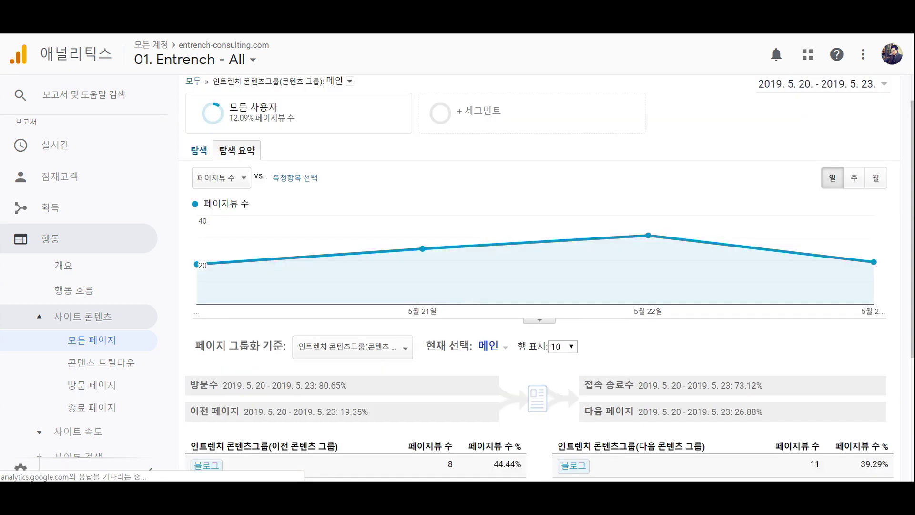
scroll(368, 285, down, 3)
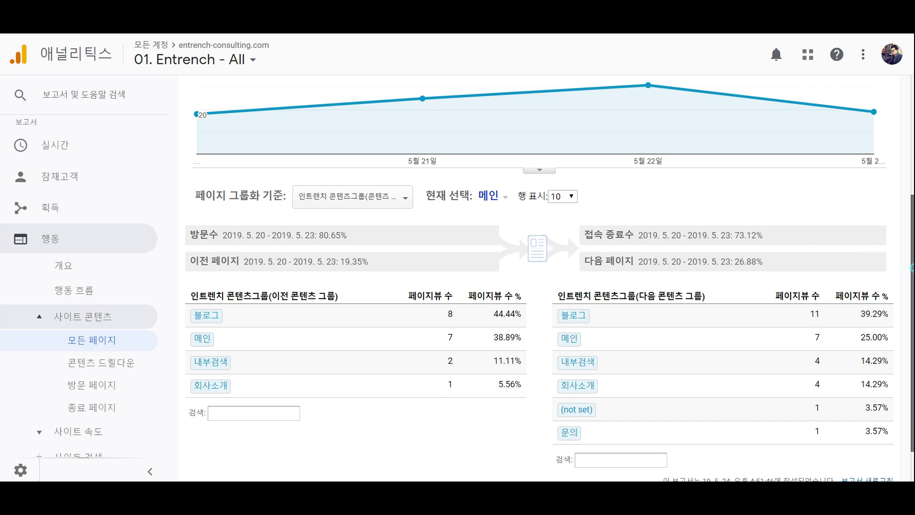
scroll(909, 267, up, 1)
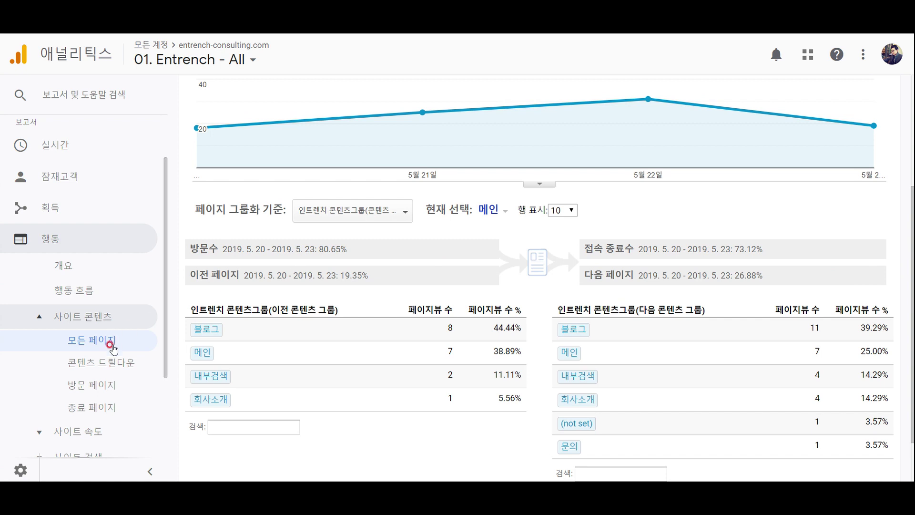
Step: Open the 방문 페이지 report, group it by 인트렌치 콘텐츠그룹(방문 콘텐츠 그룹), and review the groups' session and goal figures
click(89, 388)
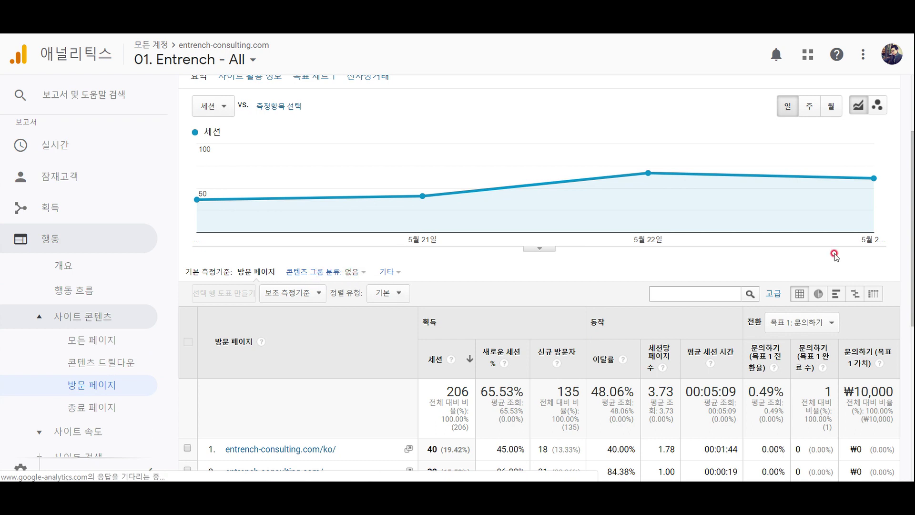
drag(909, 217, 914, 307)
scroll(735, 253, up, 3)
click(352, 274)
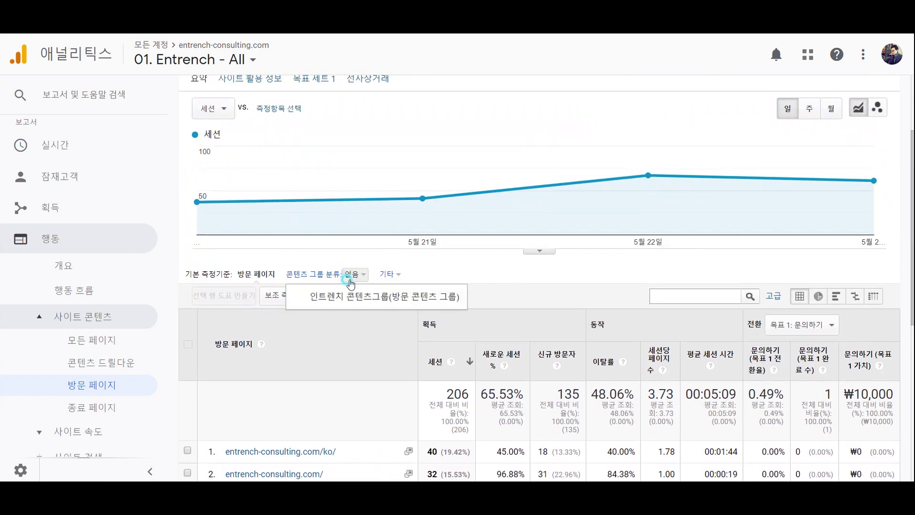
click(354, 298)
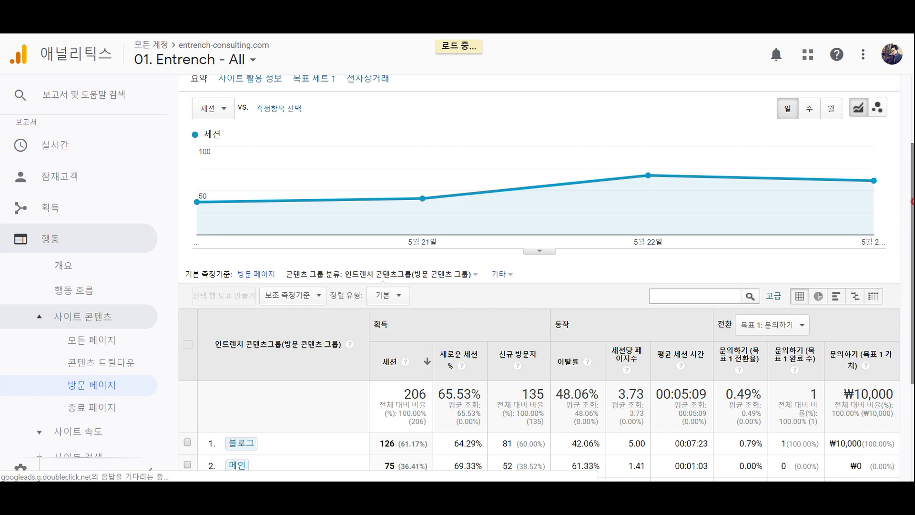
drag(912, 201, 912, 248)
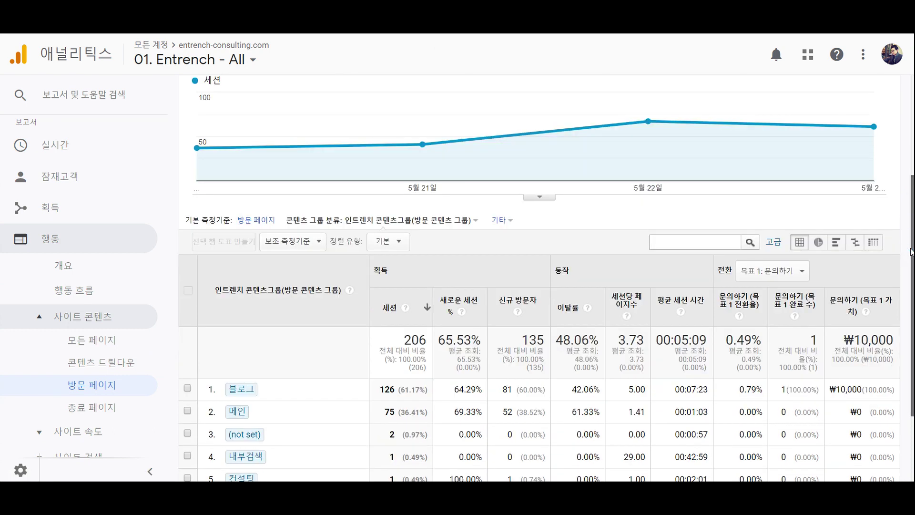
scroll(288, 364, down, 2)
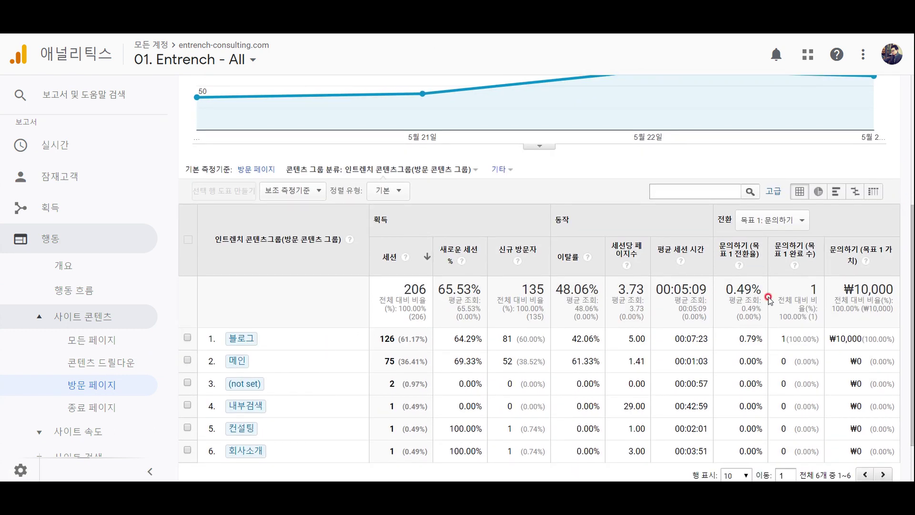
drag(912, 281, 912, 303)
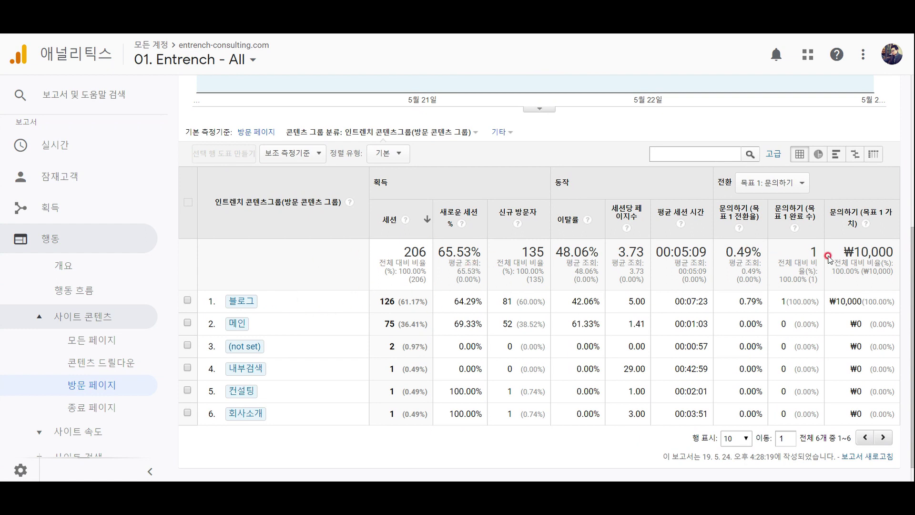
drag(912, 264, 912, 281)
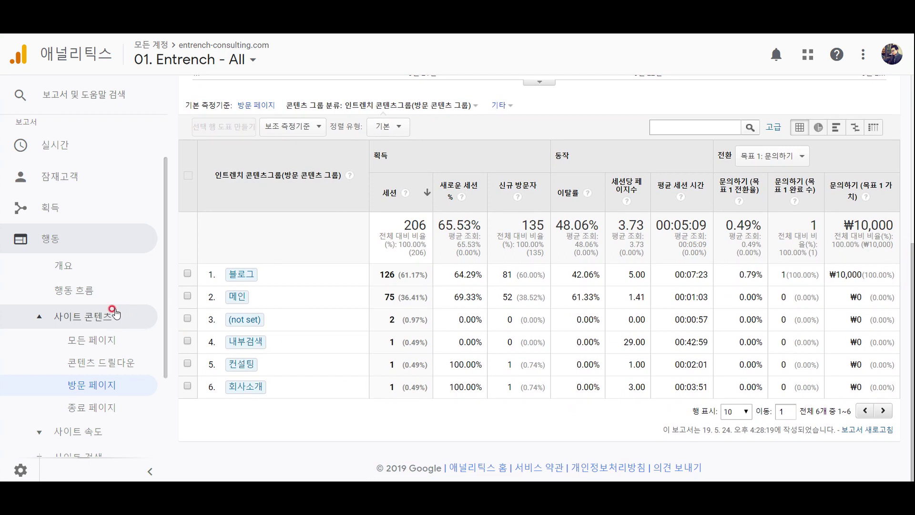
Step: Open the 행동 흐름 report and set the flow's starting dimension to 소스/매체
click(89, 319)
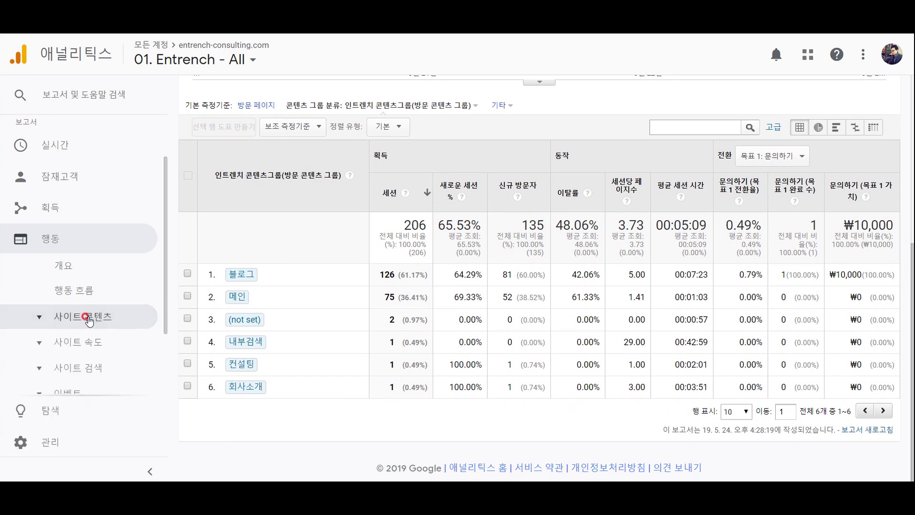
click(83, 302)
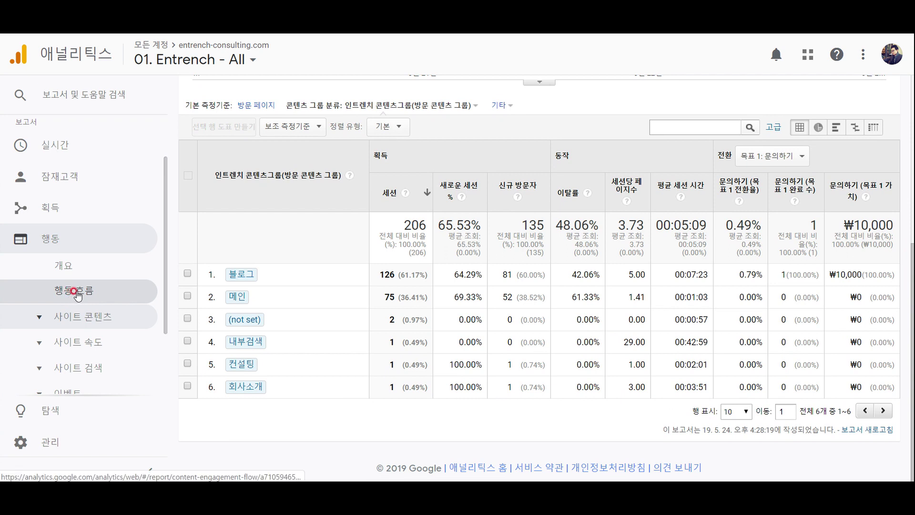
click(77, 291)
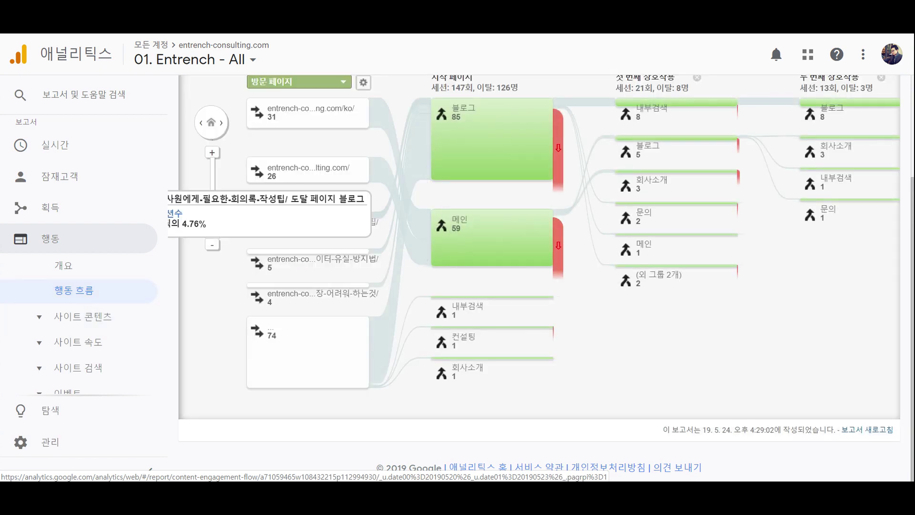
scroll(398, 179, up, 1)
mouse_move(380, 198)
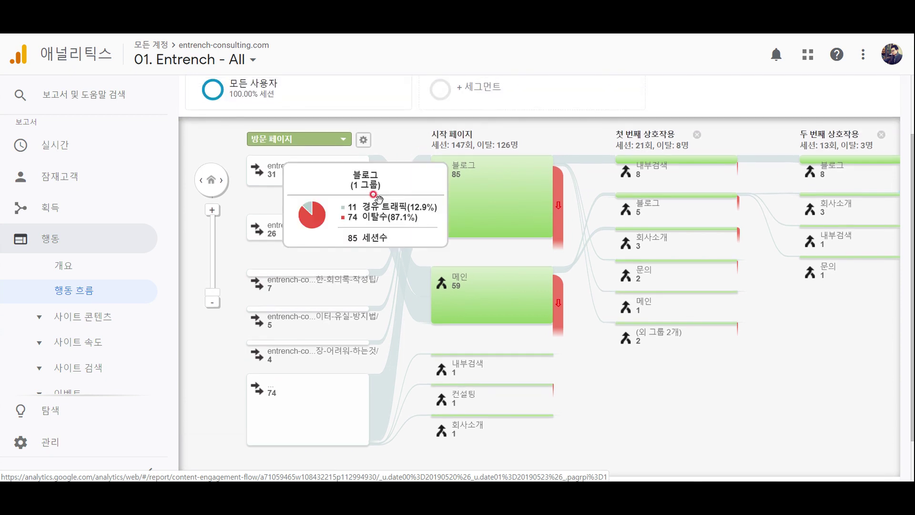
click(321, 143)
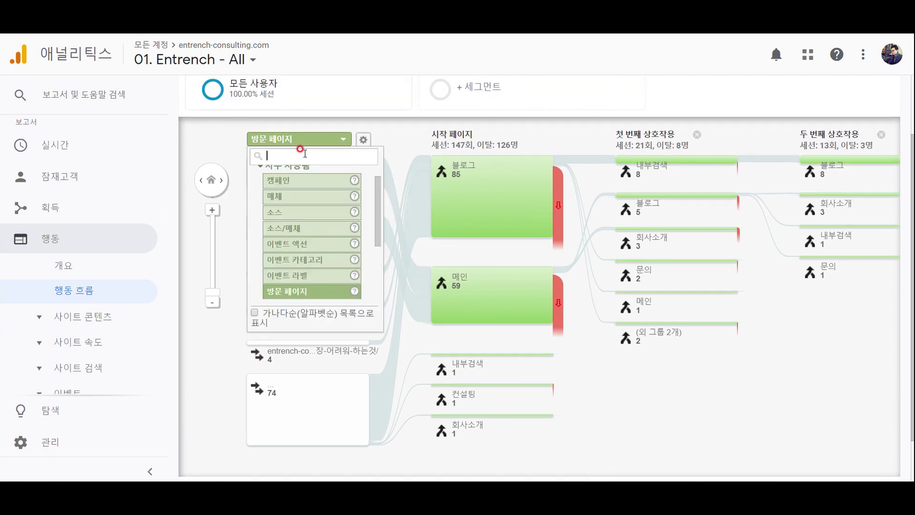
click(304, 228)
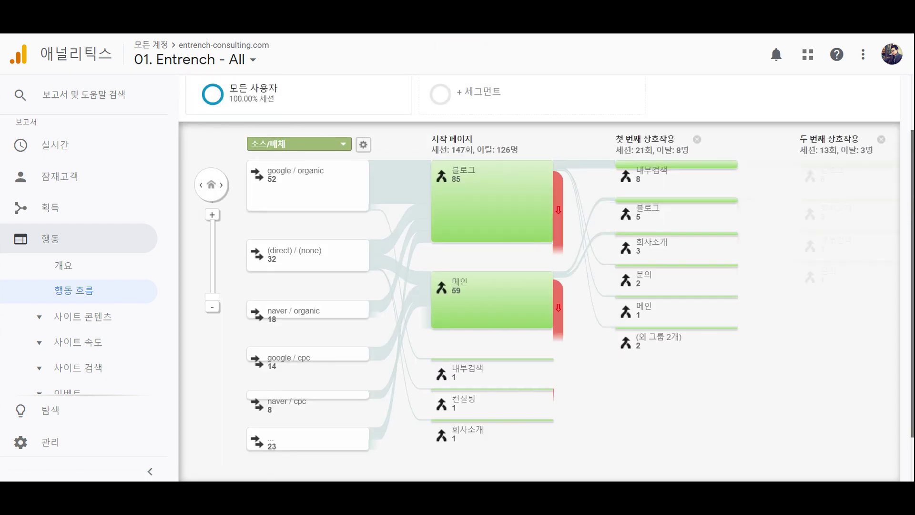
scroll(453, 190, up, 1)
click(241, 94)
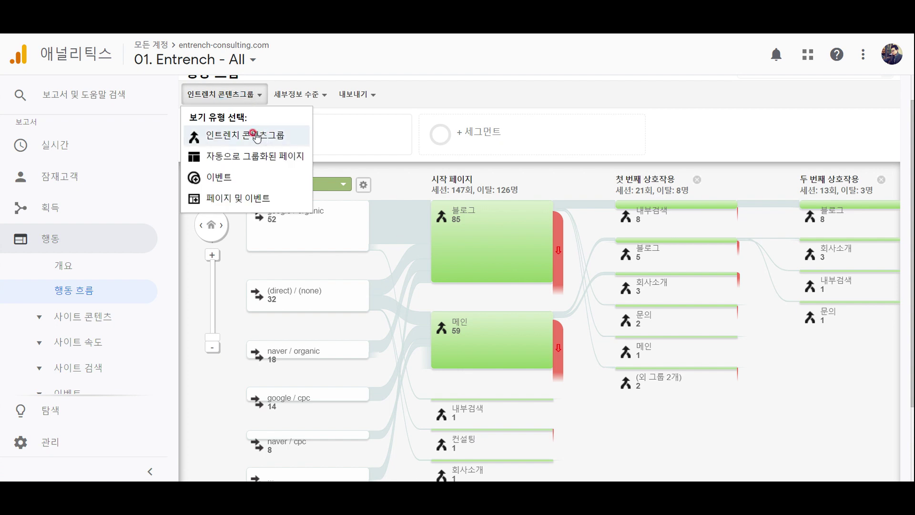
click(638, 152)
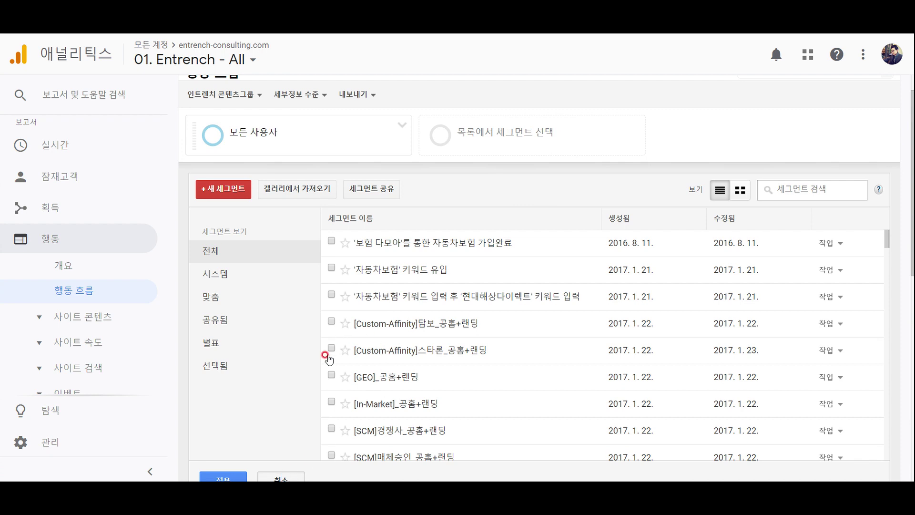
click(281, 478)
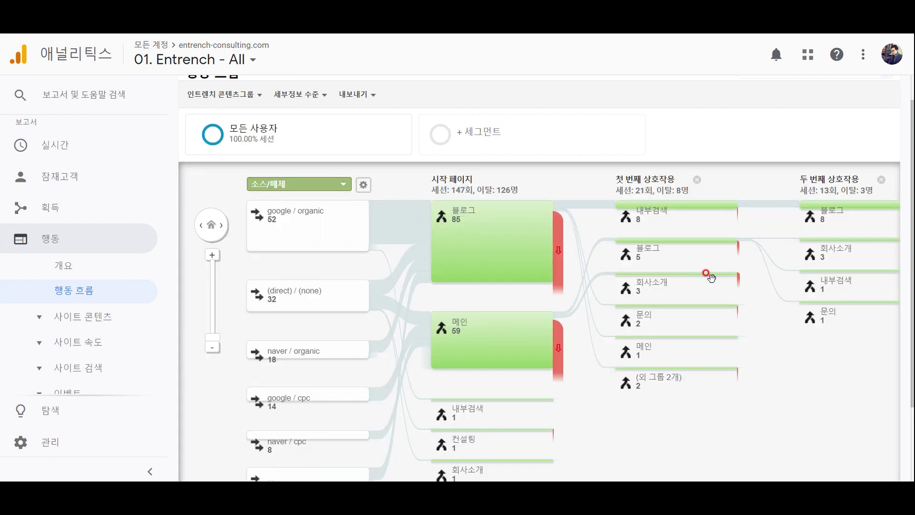
Step: Highlight the traffic passing through google / organic and follow its drop-offs and content groups through the third interaction
click(352, 228)
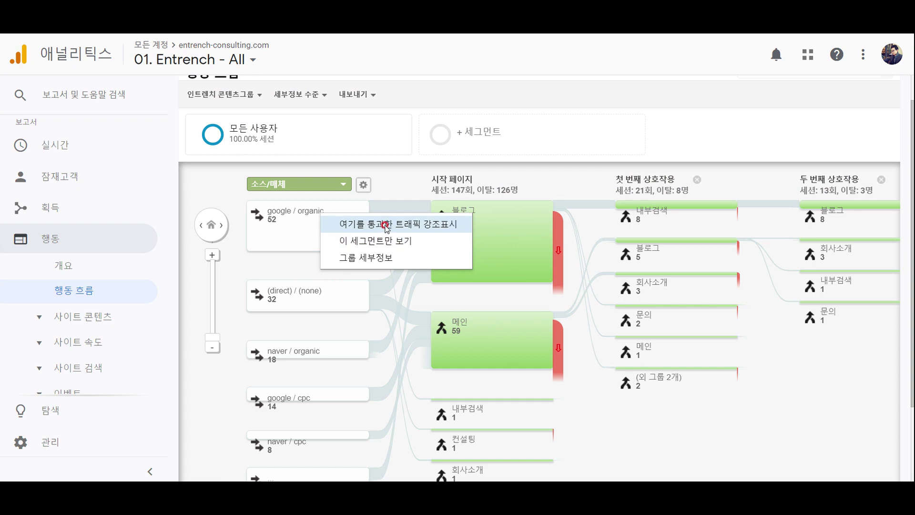
click(387, 224)
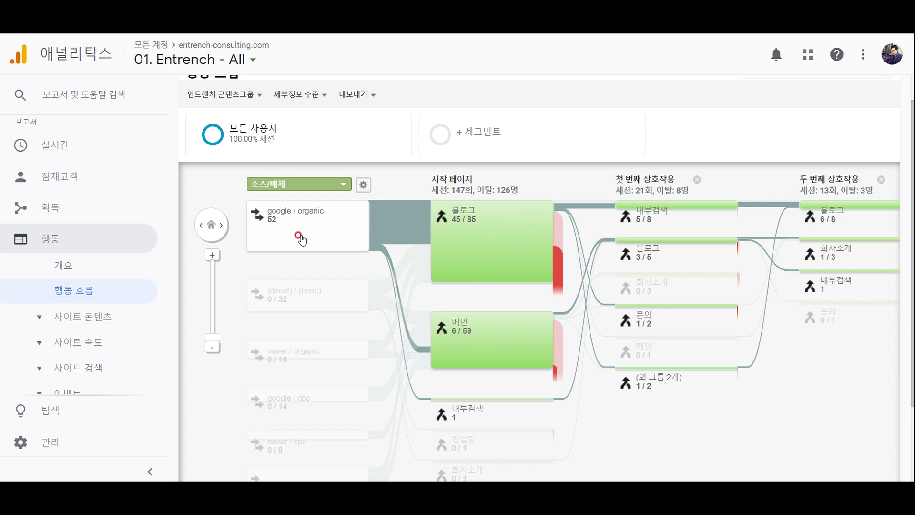
mouse_move(467, 286)
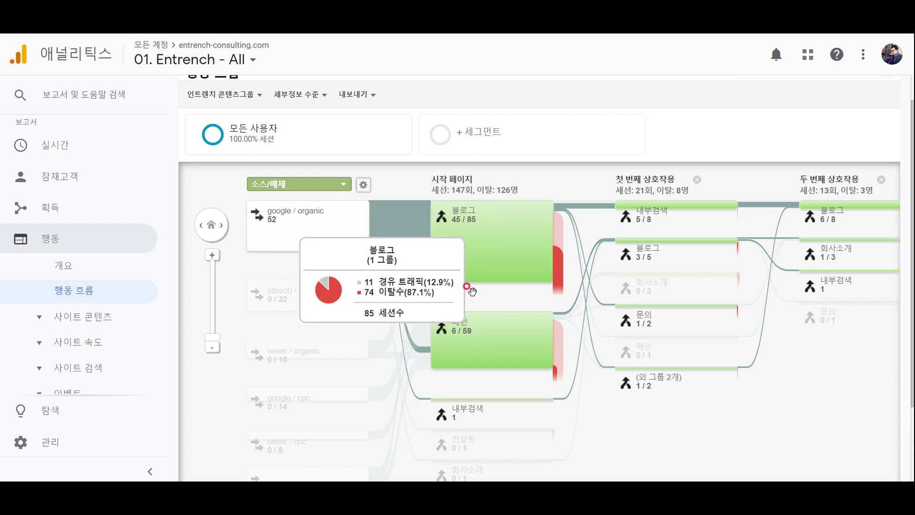
mouse_move(560, 262)
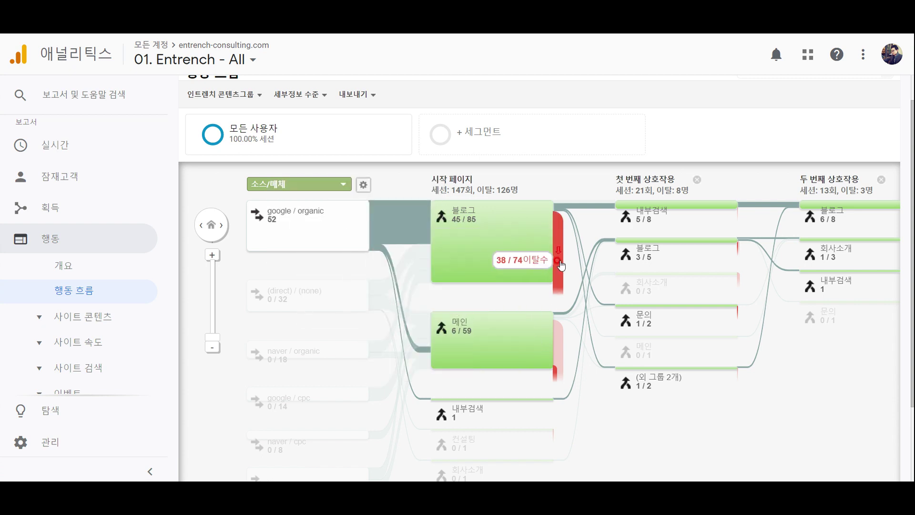
mouse_move(662, 212)
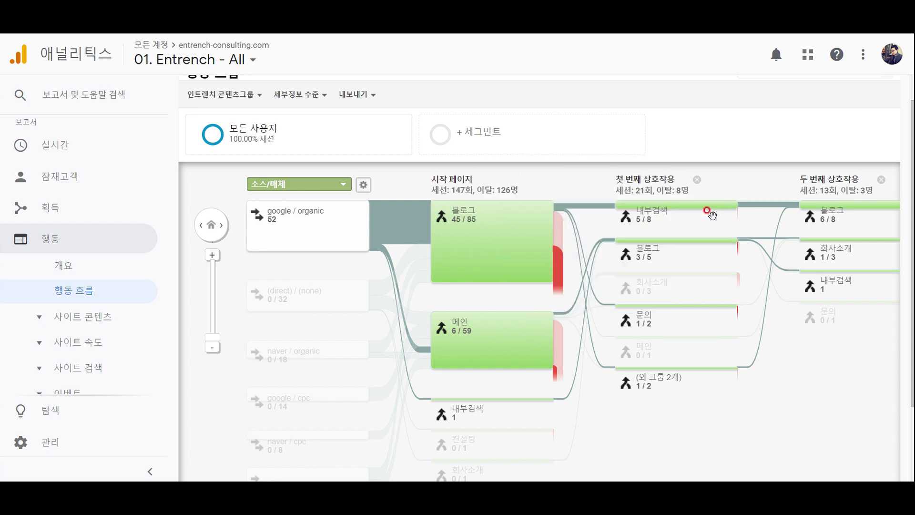
drag(892, 347, 717, 356)
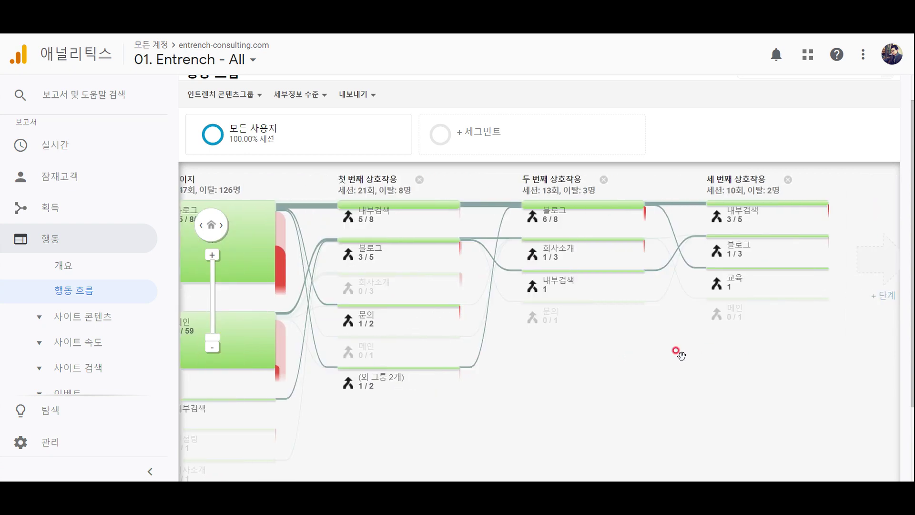
Step: Open the 인트렌치 콘텐츠그룹 settings under the view's 콘텐츠 분류 administration and examine its rule-defined groups
click(33, 239)
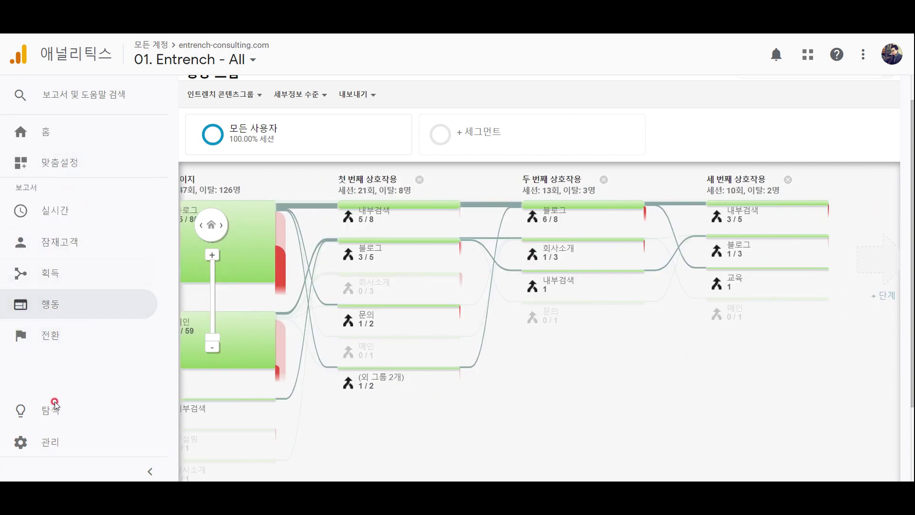
click(51, 447)
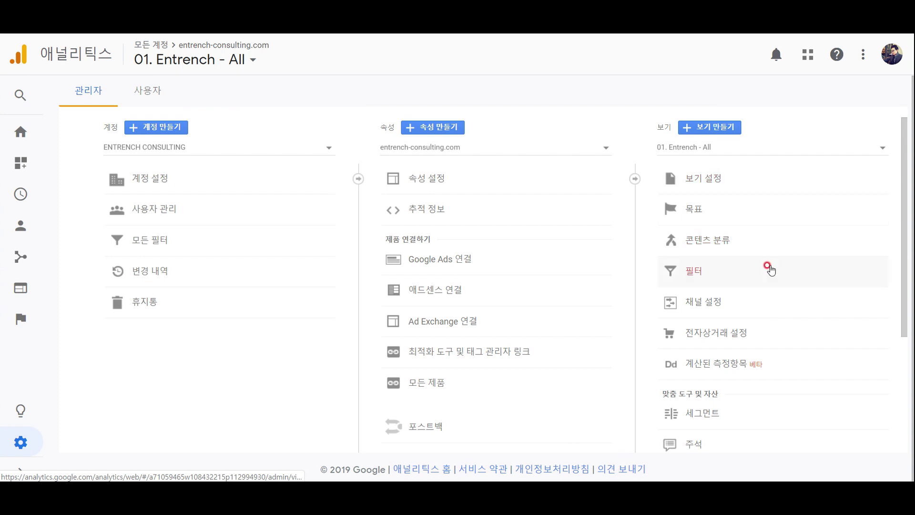
click(722, 244)
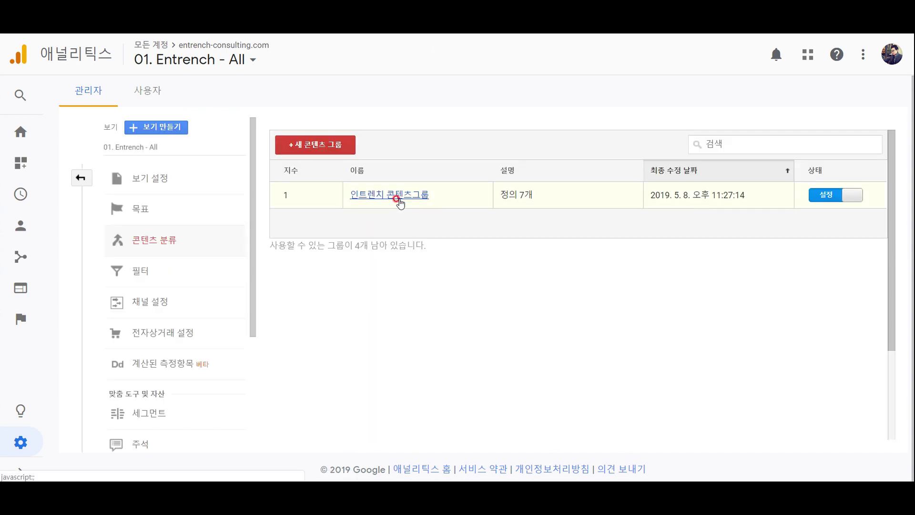
click(398, 199)
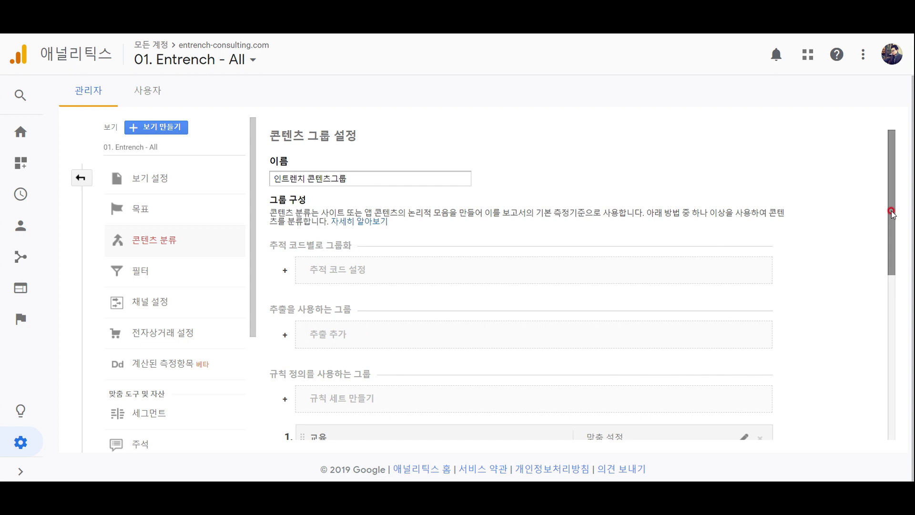
drag(889, 242, 885, 248)
scroll(884, 248, down, 4)
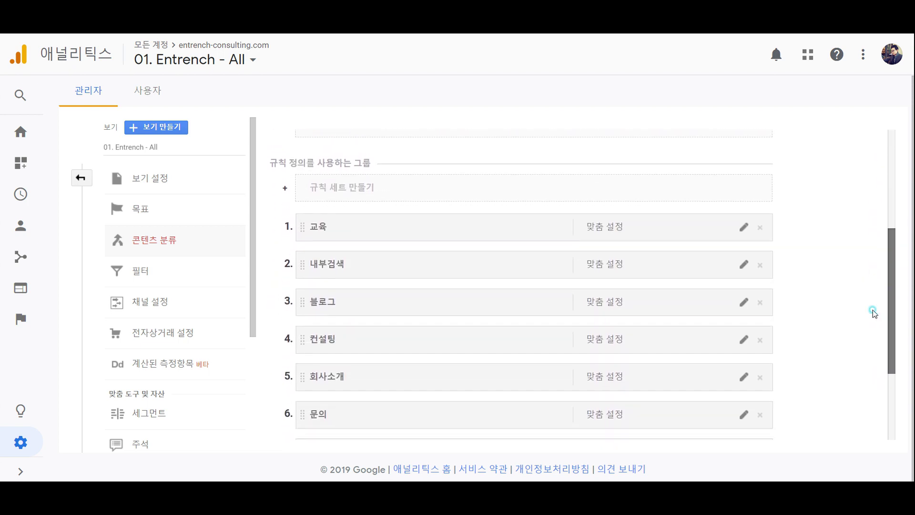
drag(274, 163, 388, 163)
click(412, 156)
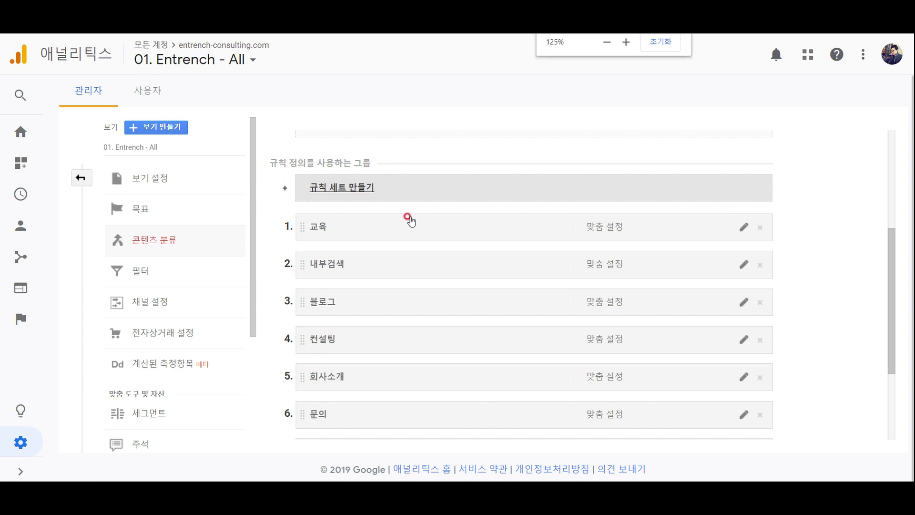
Step: Open the 교육 group's rule definition, examine its page condition containing training, and close it without changes
key(ctrl+plus)
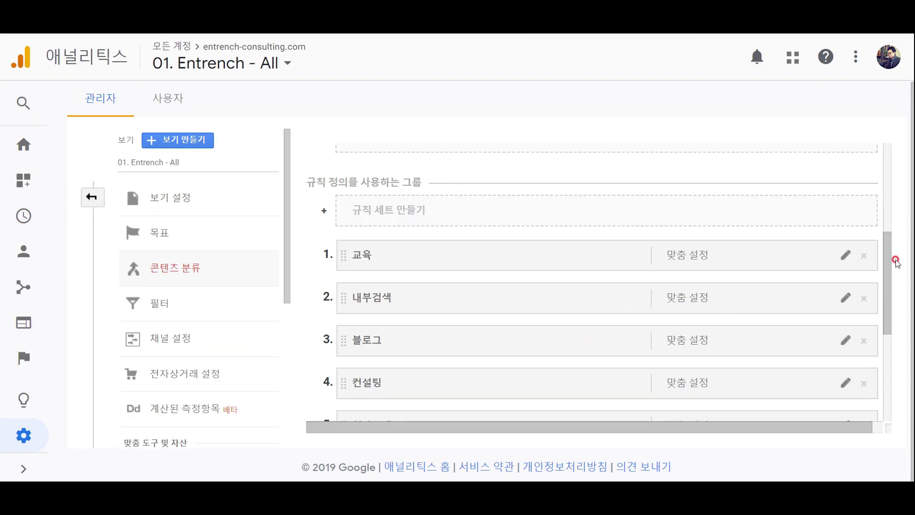
scroll(893, 259, down, 1)
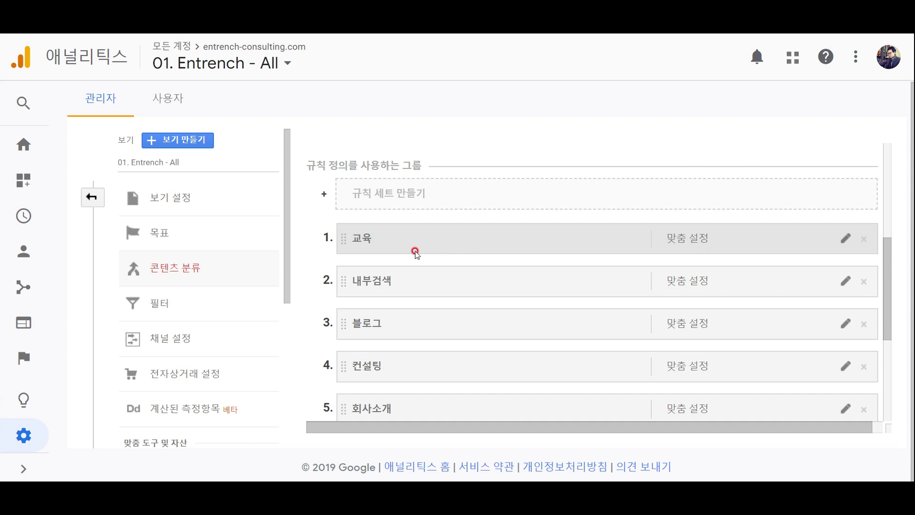
click(375, 238)
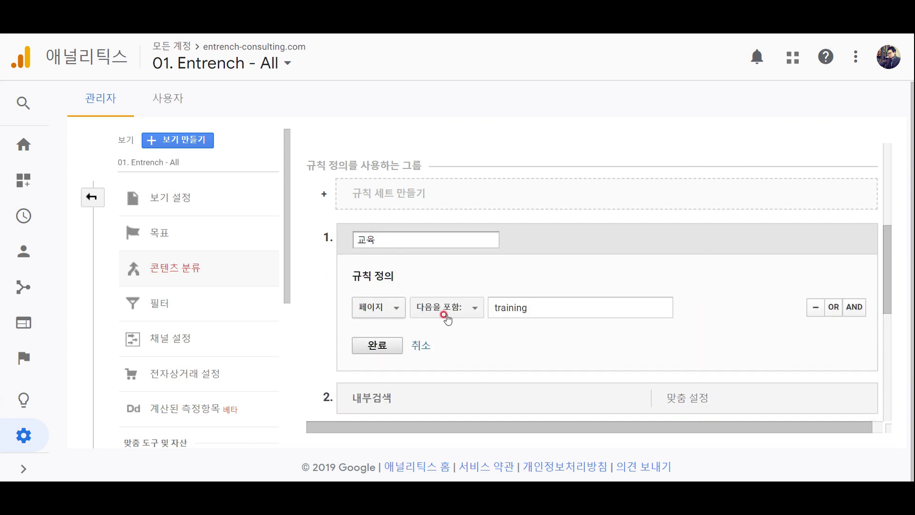
click(528, 307)
drag(527, 308, 470, 311)
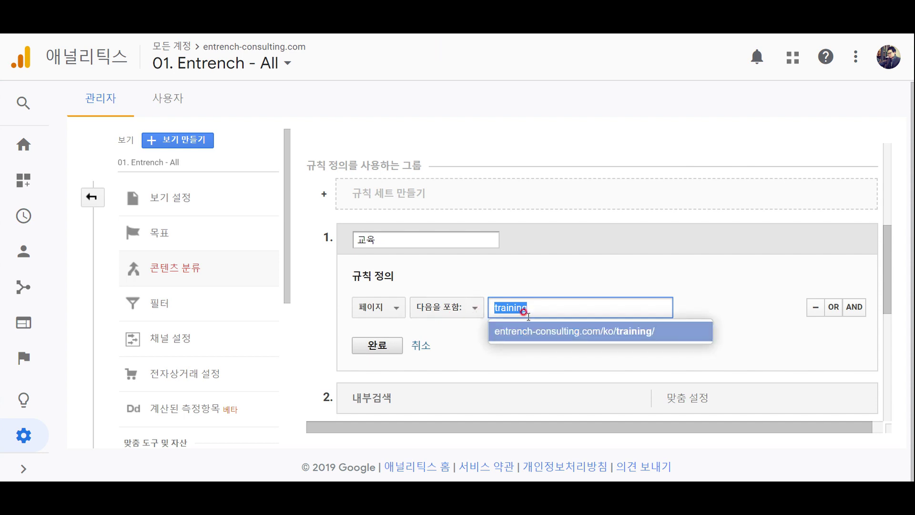
click(419, 345)
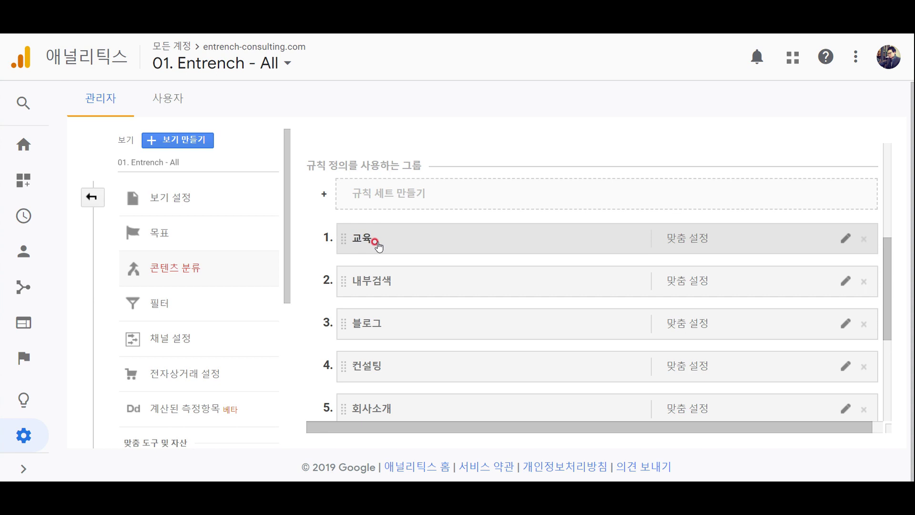
Step: Open the 내부검색 group's rule definition, examine its page regular expression \?s=.*, and close the rule
click(387, 286)
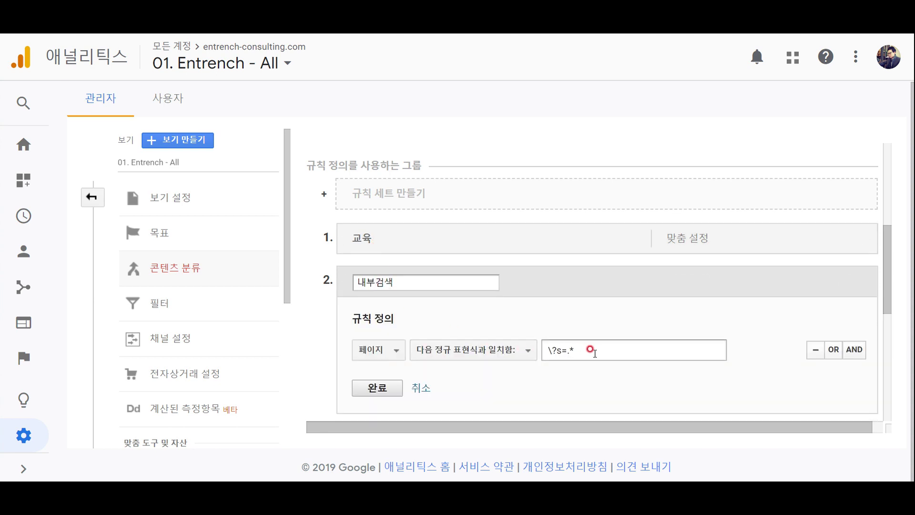
drag(605, 352, 544, 352)
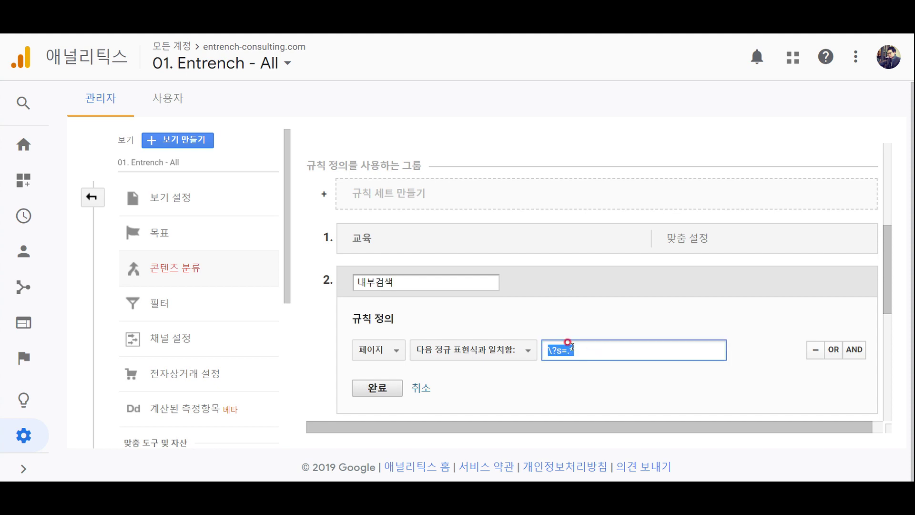
click(510, 351)
click(529, 350)
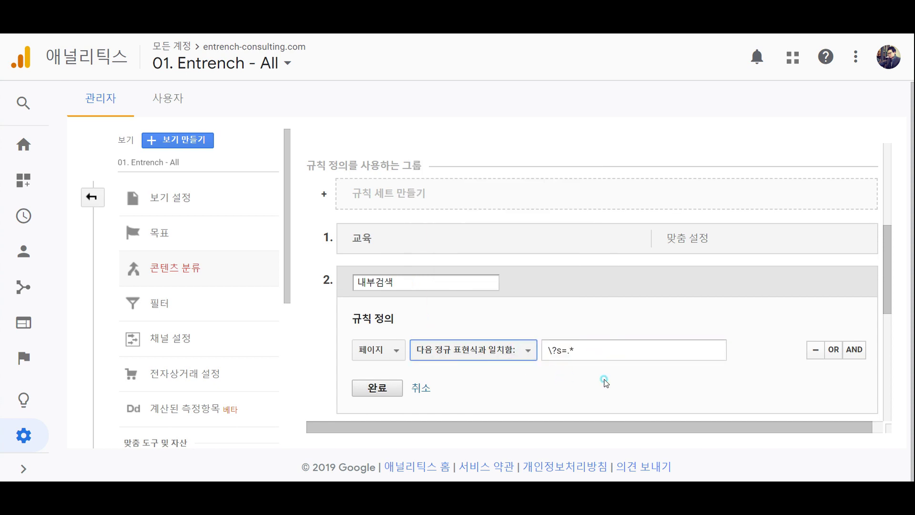
click(555, 350)
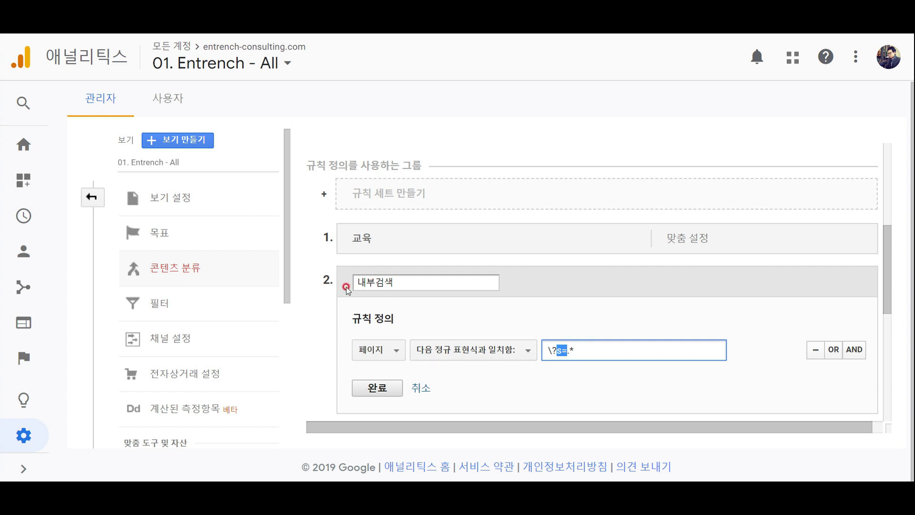
click(381, 387)
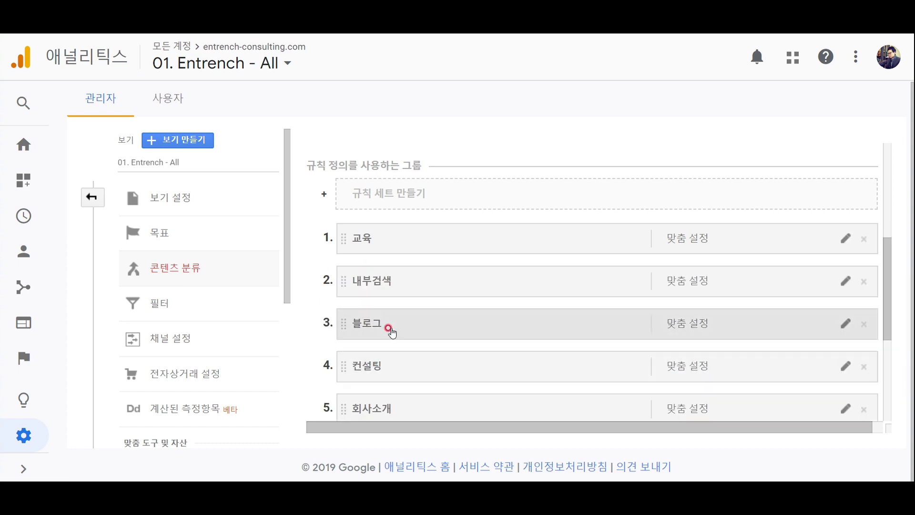
Step: Examine the 회사소개 group's page regular expression about-us|author, close the rule, and review the rest of the rule group list
click(374, 406)
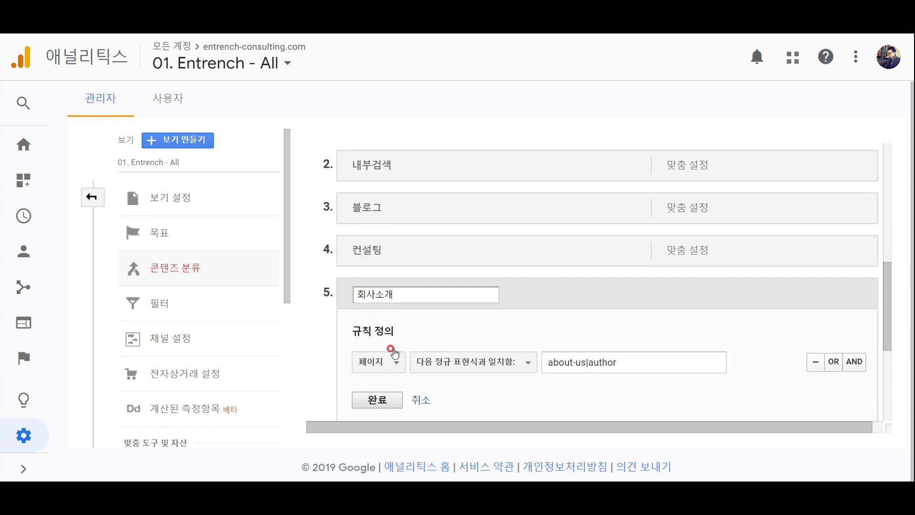
click(567, 363)
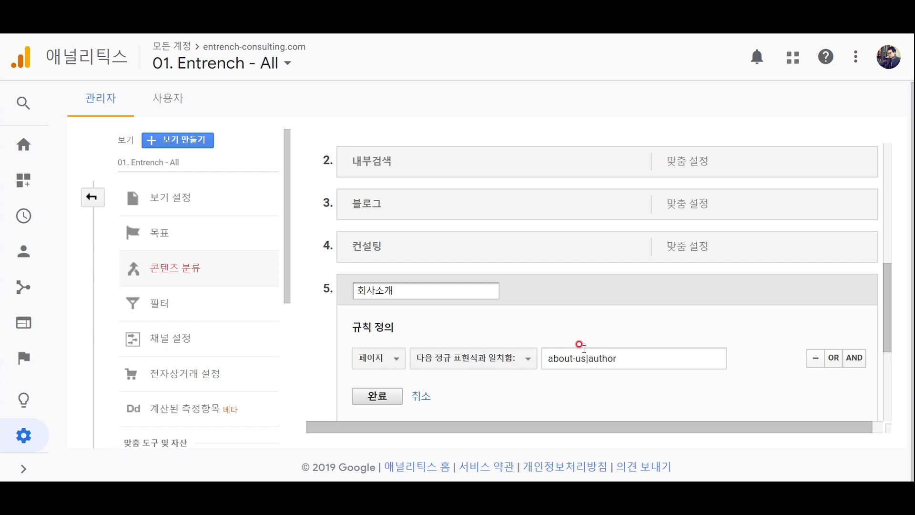
click(382, 396)
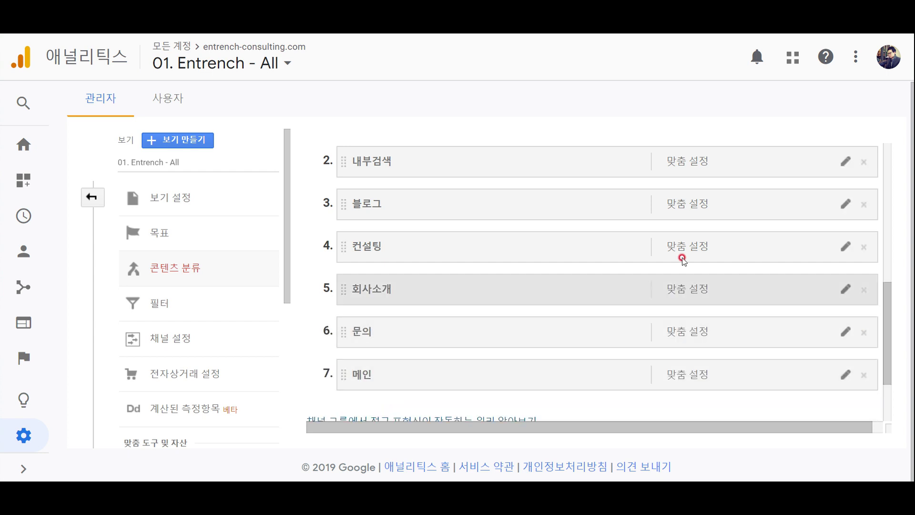
drag(888, 351, 886, 386)
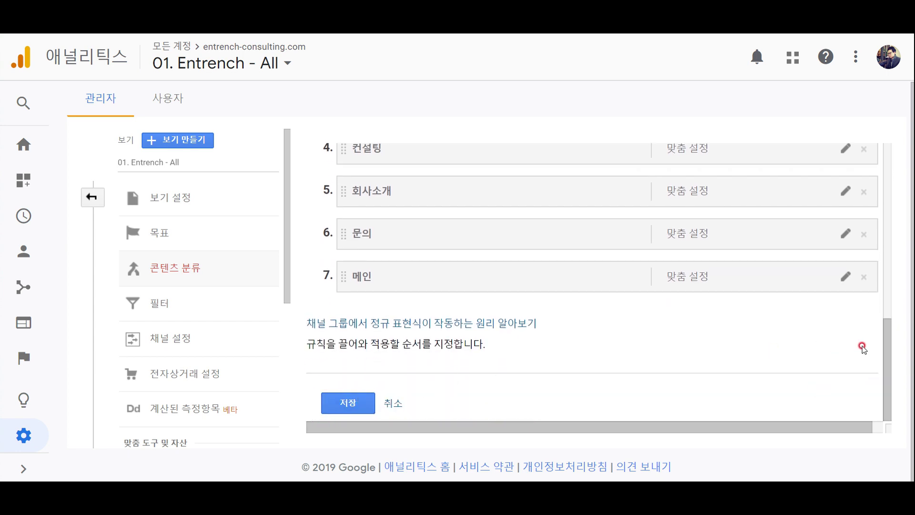
drag(886, 334, 886, 274)
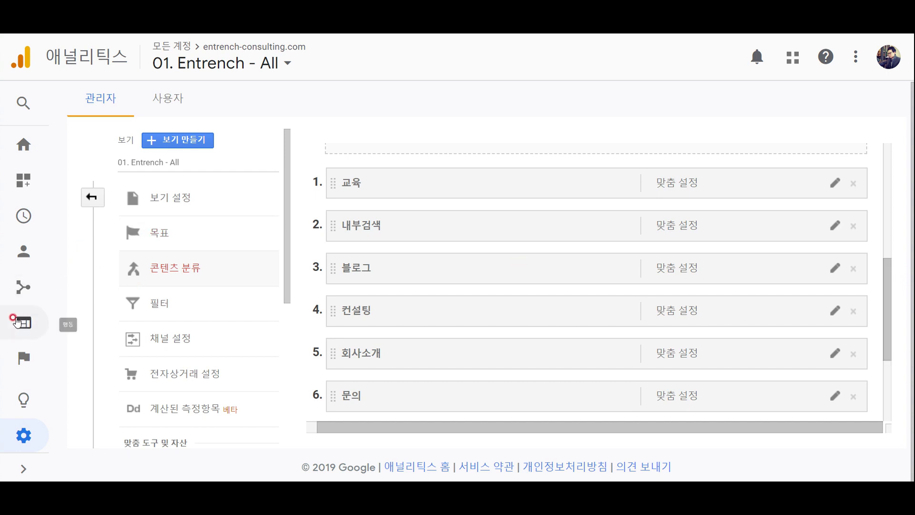
Step: Open the 모든 페이지 report within 행동's 사이트 콘텐츠 section
click(39, 328)
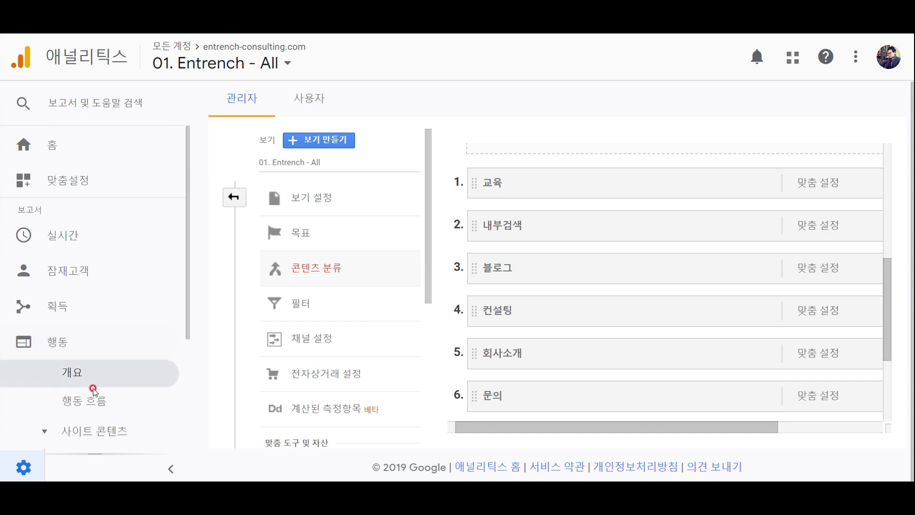
scroll(72, 382, down, 3)
click(98, 316)
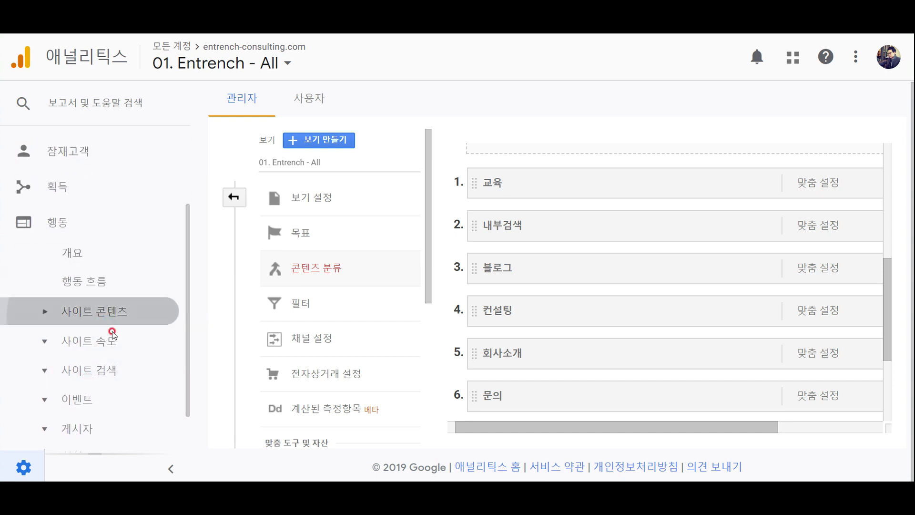
click(118, 343)
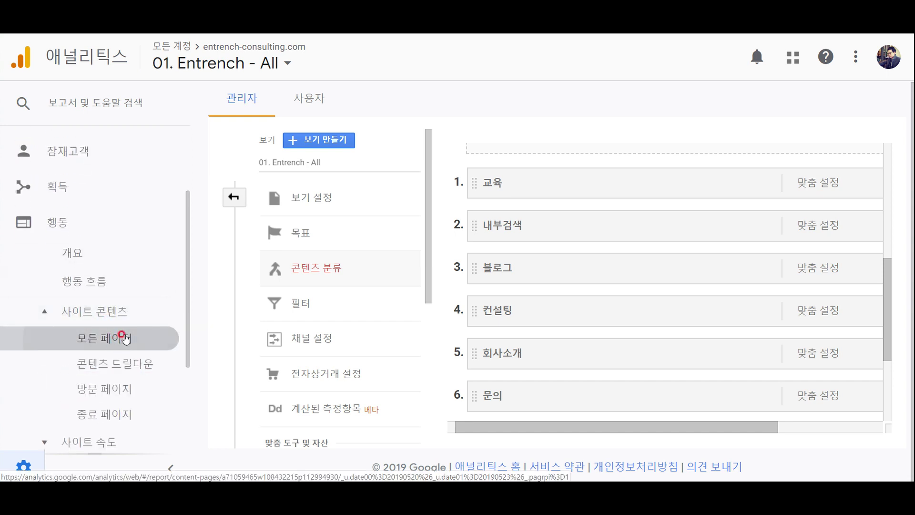
click(159, 285)
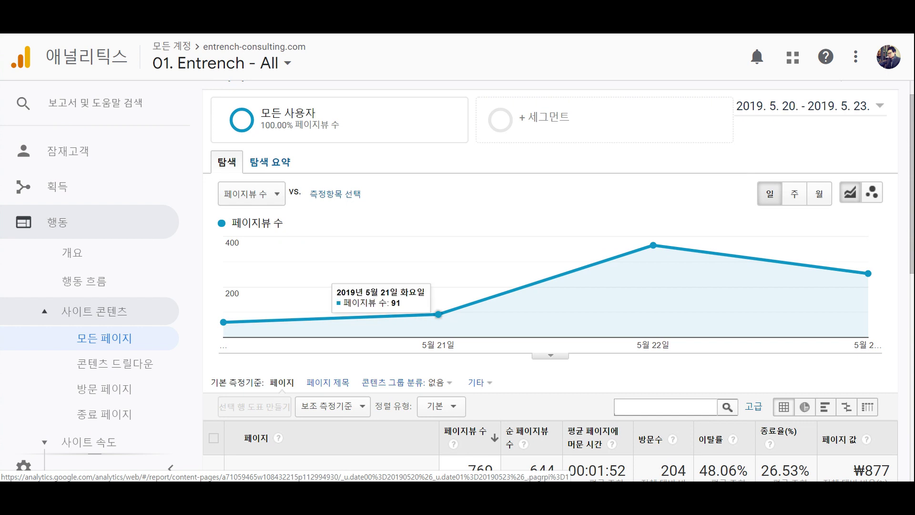
Step: Group the 모든 페이지 report table by 인트렌치 콘텐츠그룹(콘텐츠 그룹)
scroll(559, 282, down, 1)
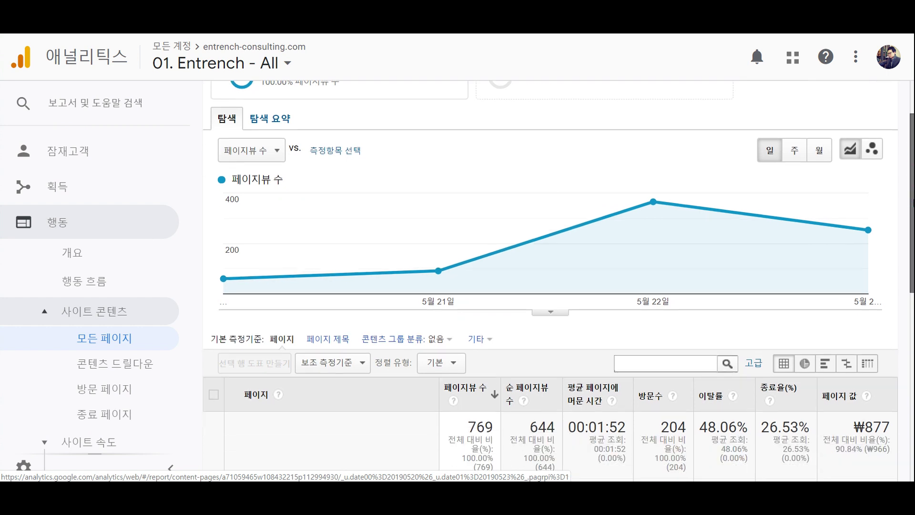
scroll(560, 282, up, 2)
scroll(559, 283, down, 1)
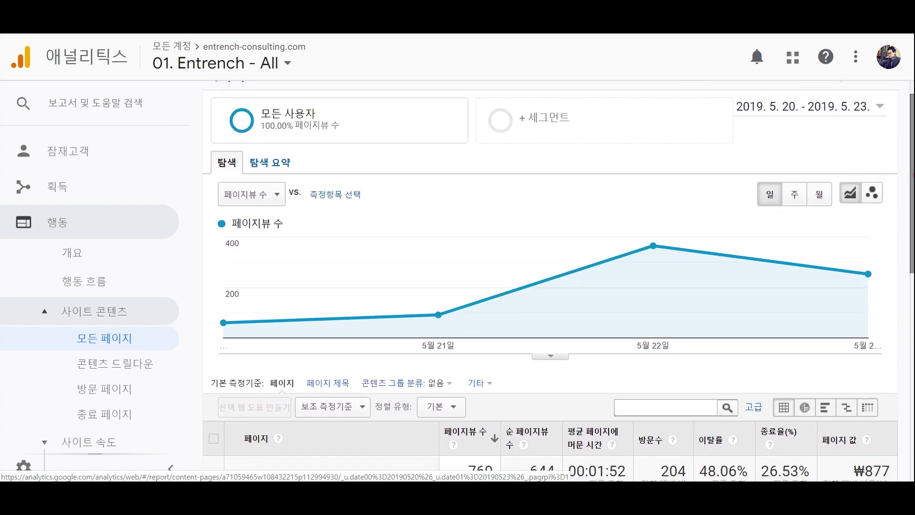
scroll(836, 228, down, 2)
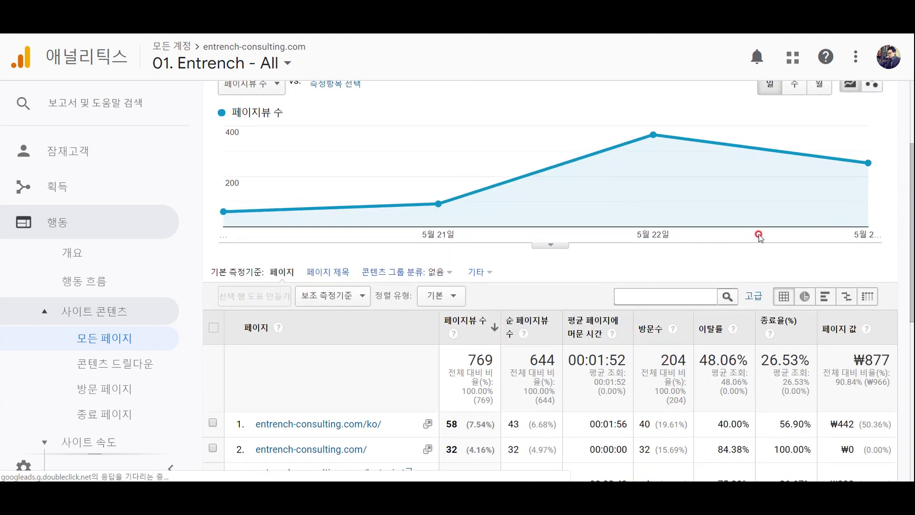
click(435, 271)
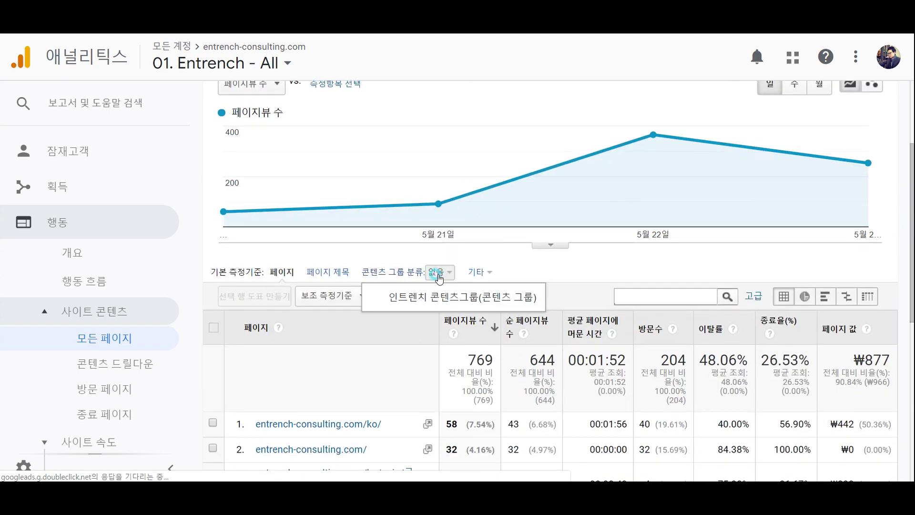
click(418, 296)
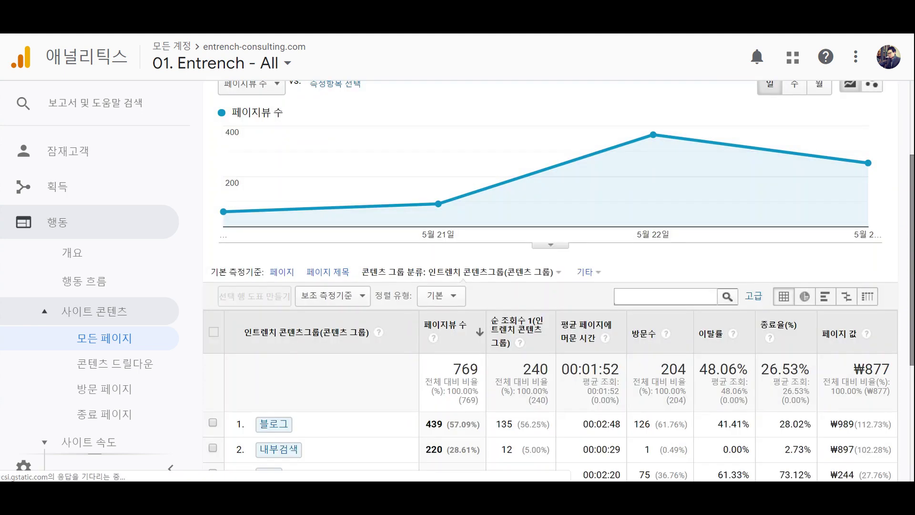
Step: Drill into the (not set) content group to inspect its pages, and return to the full page list
scroll(893, 286, down, 4)
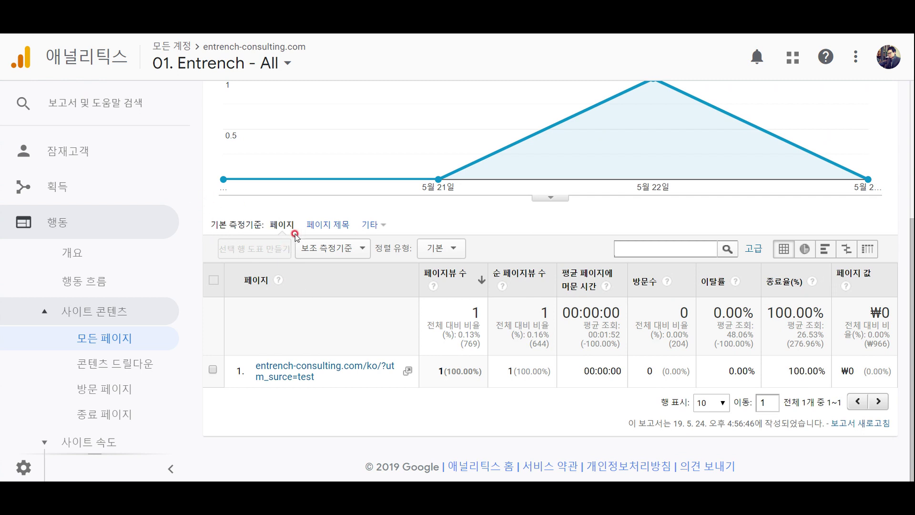
click(105, 339)
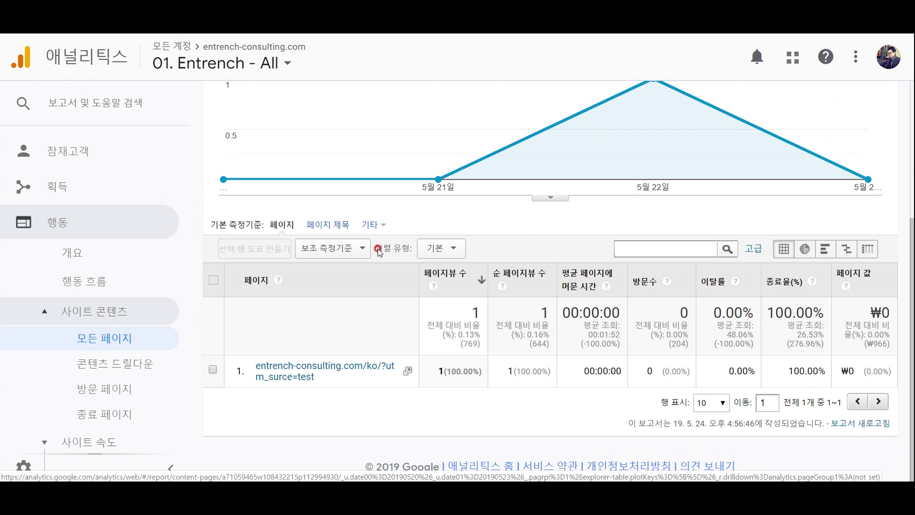
scroll(333, 214, up, 4)
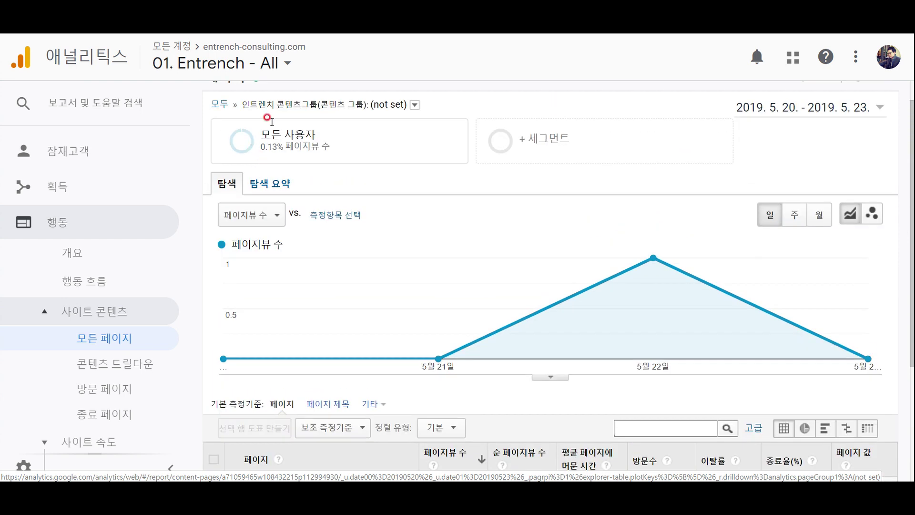
click(227, 104)
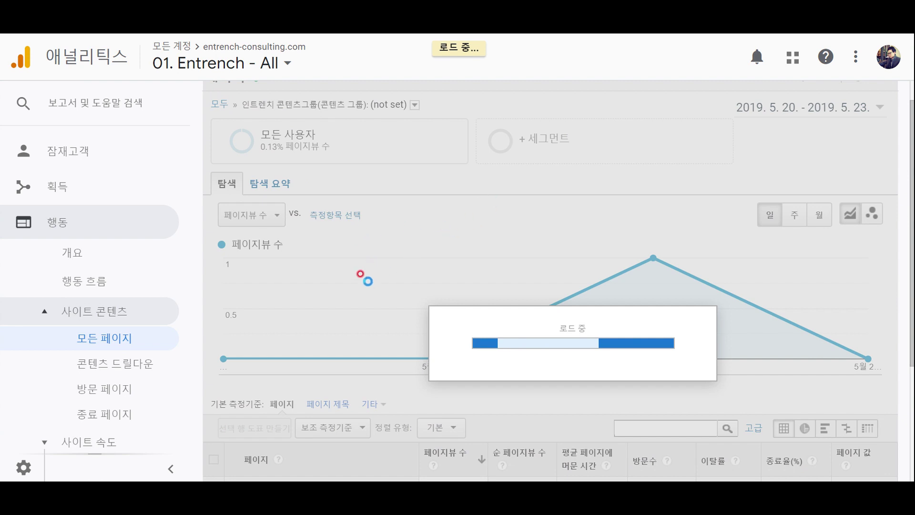
Step: Review the ungrouped page rows and apply the 인트렌치 콘텐츠그룹(콘텐츠 그룹) grouping to the table again
scroll(353, 288, down, 3)
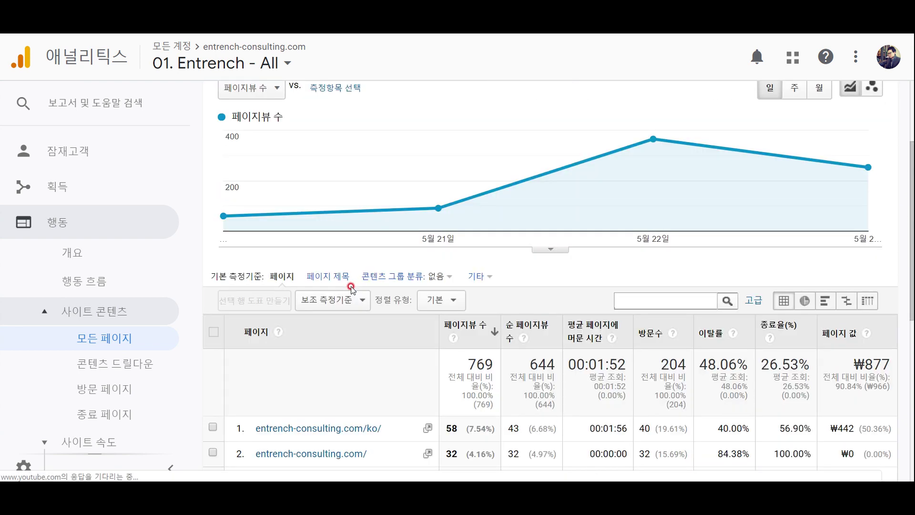
scroll(439, 272, down, 4)
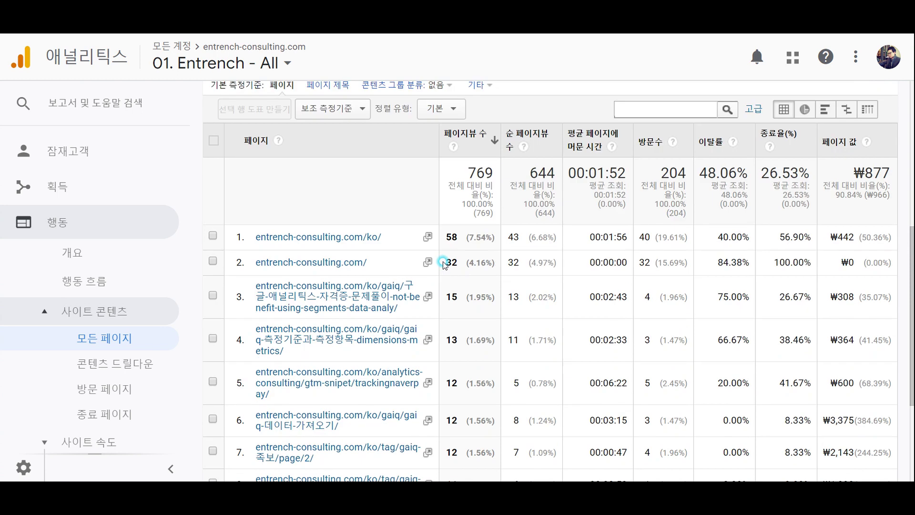
click(440, 87)
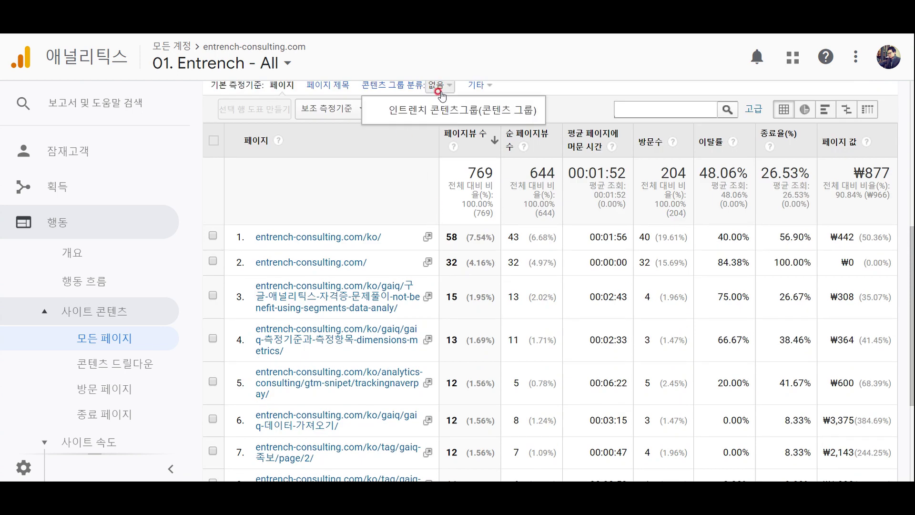
click(428, 107)
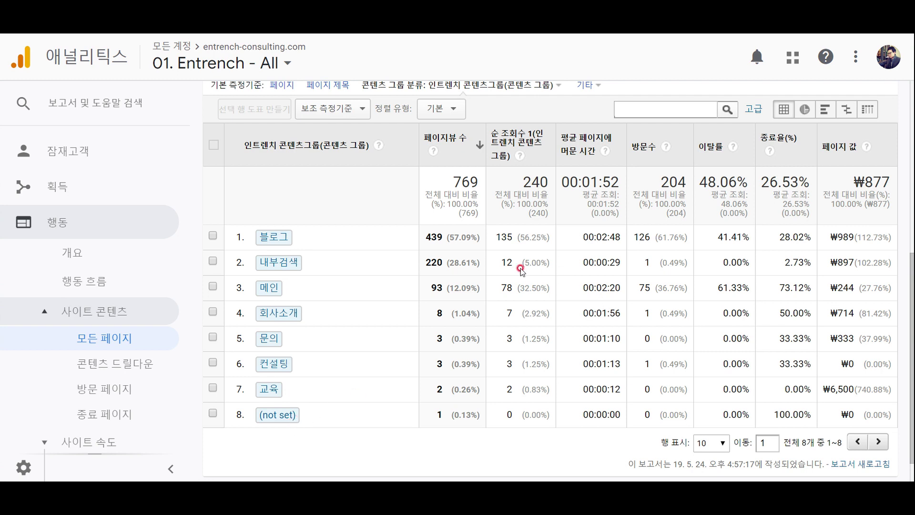
Step: Collapse the 사이트 콘텐츠 and 행동 sections of the report navigation
click(105, 312)
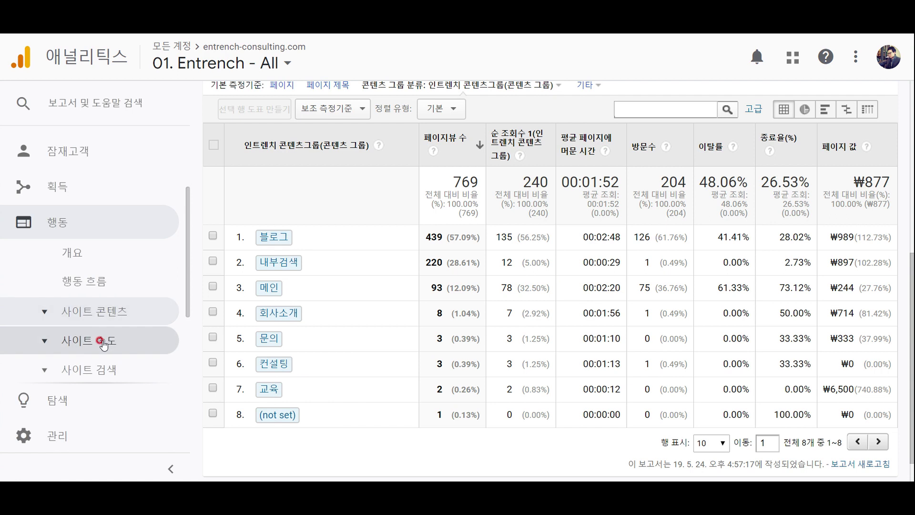
scroll(102, 339, down, 3)
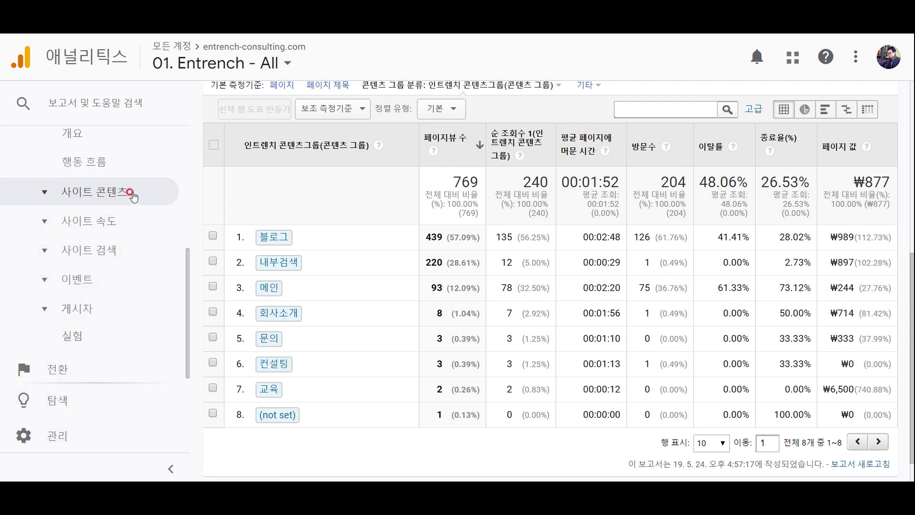
scroll(137, 204, up, 3)
click(65, 225)
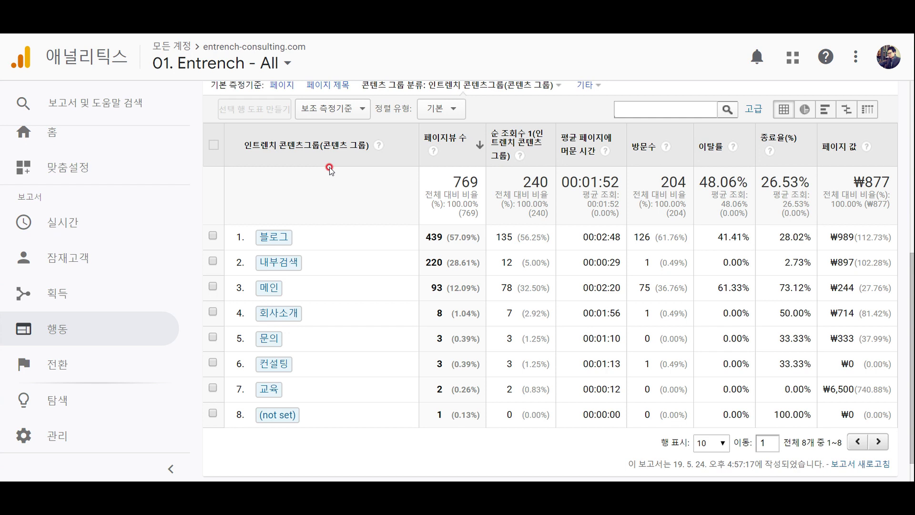
mouse_move(374, 149)
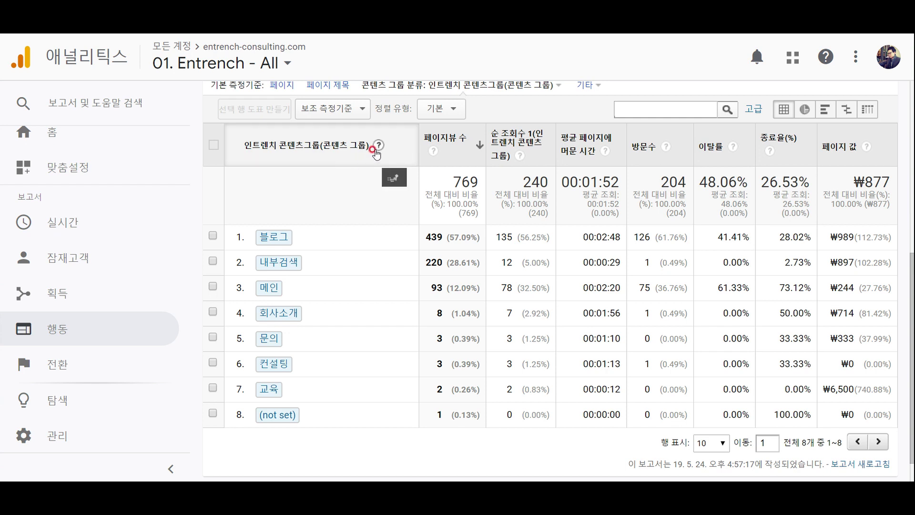